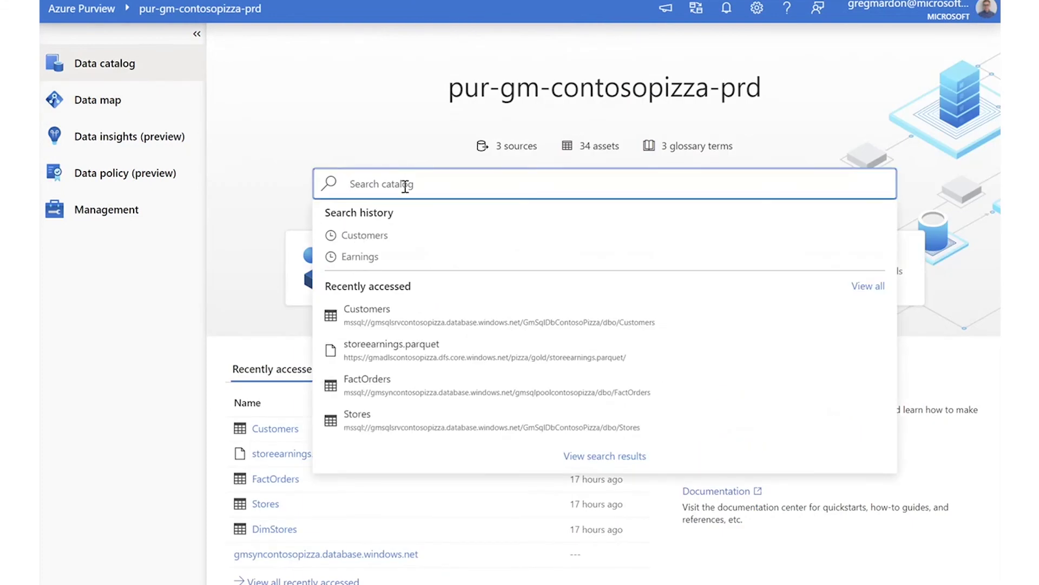
Search the catalog for 'orders' using the Orders suggestion.
type("orders")
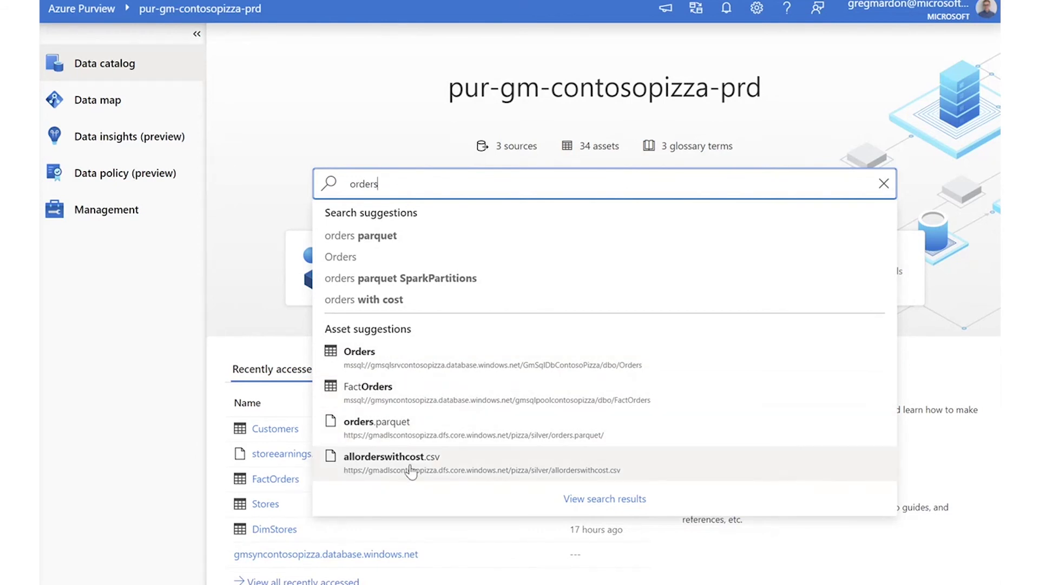
left_click(421, 259)
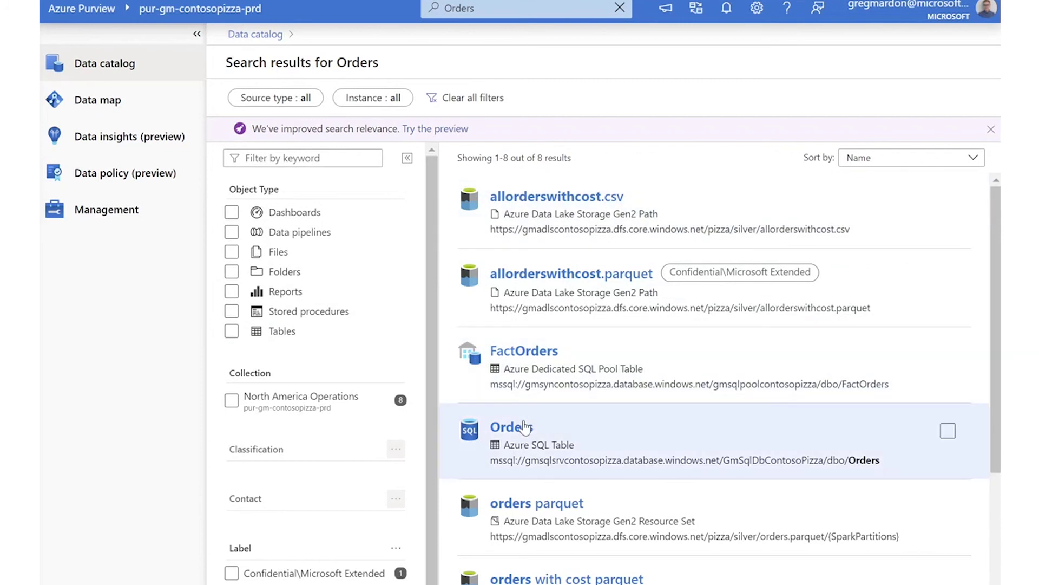
Open the Orders SQL table asset, review its Contacts and Schema, then return to catalog home.
left_click(590, 432)
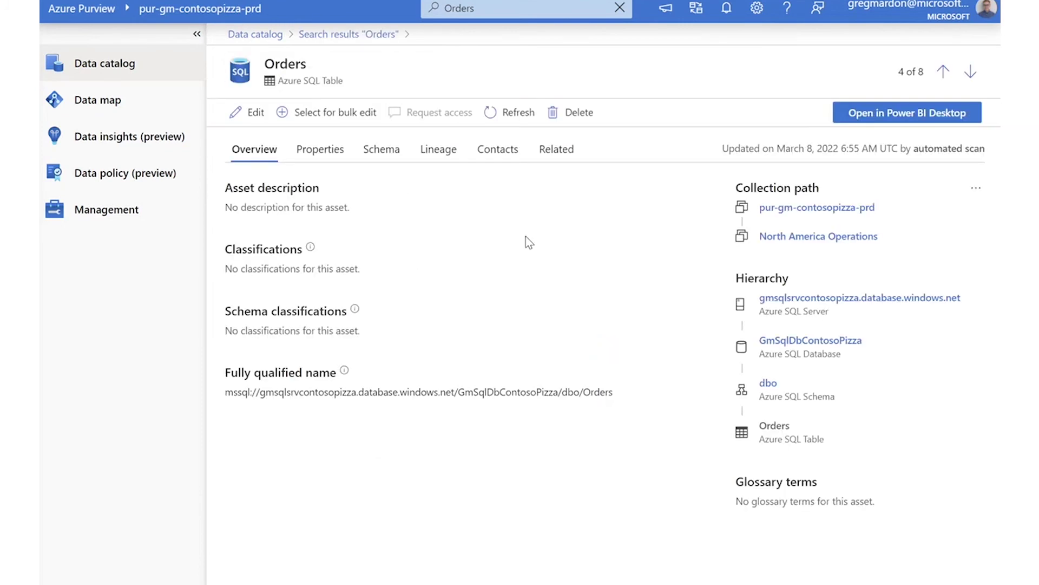
left_click(492, 154)
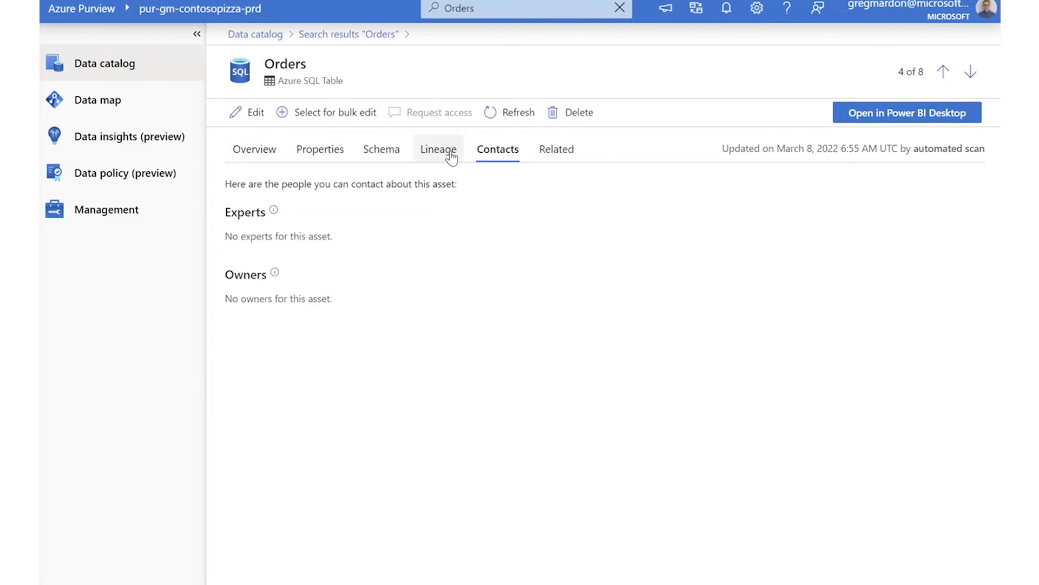
left_click(385, 155)
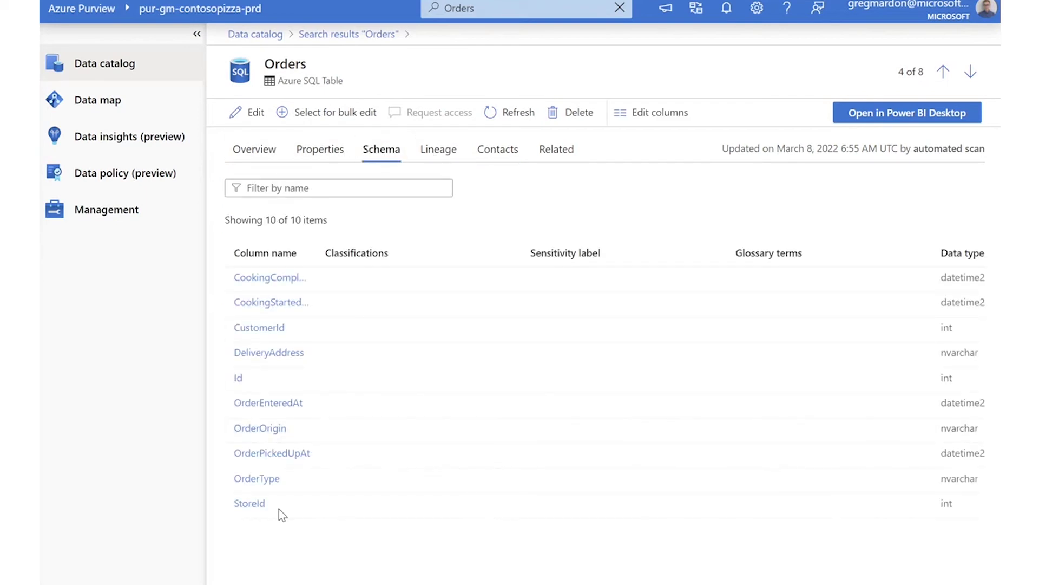
left_click(250, 149)
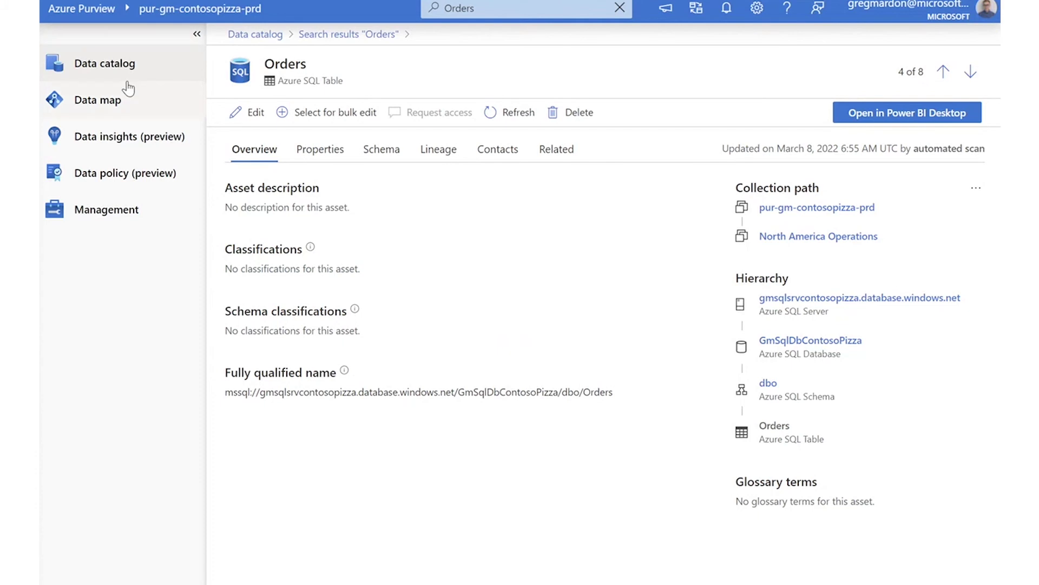
left_click(129, 64)
Rerun the Earnings search from history and review earnings.csv's schema and overview.
left_click(364, 183)
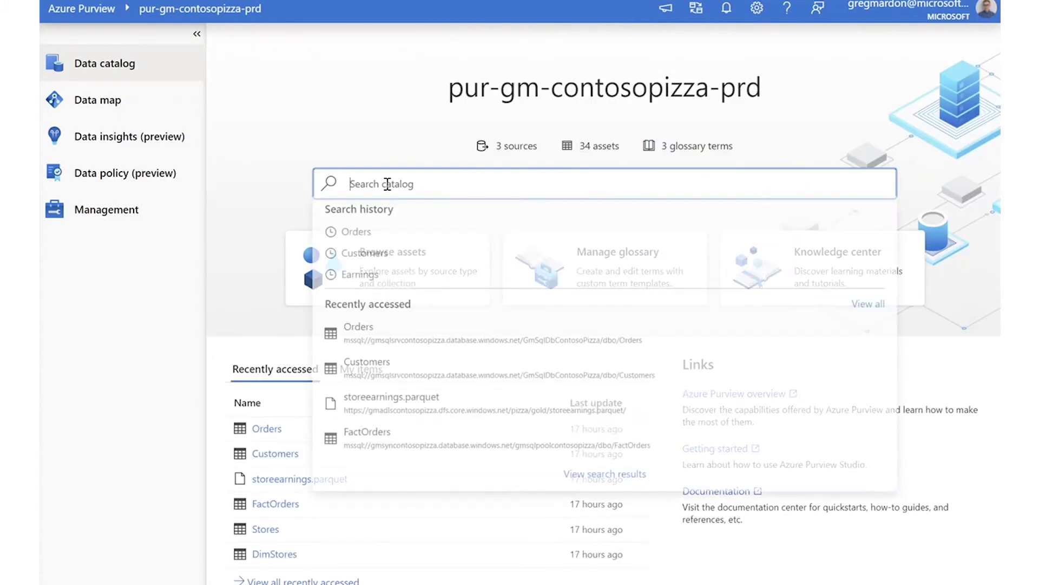
left_click(357, 278)
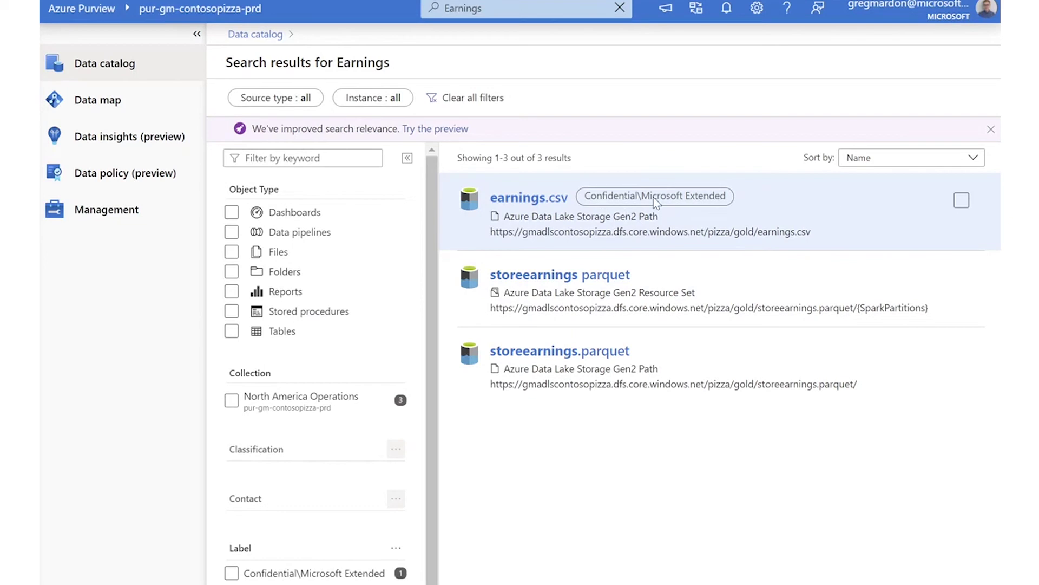
left_click(520, 199)
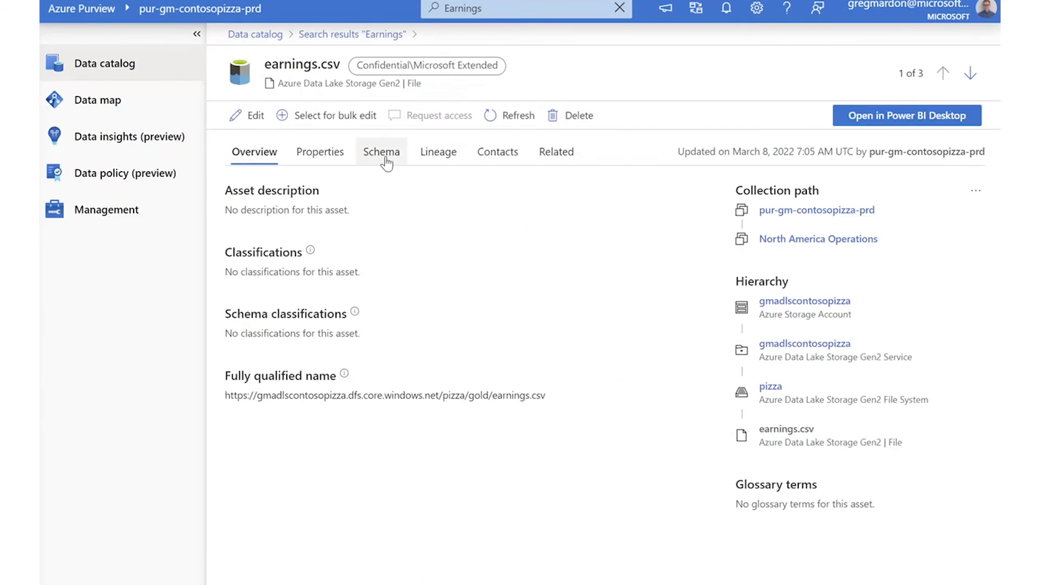
left_click(382, 152)
left_click(254, 152)
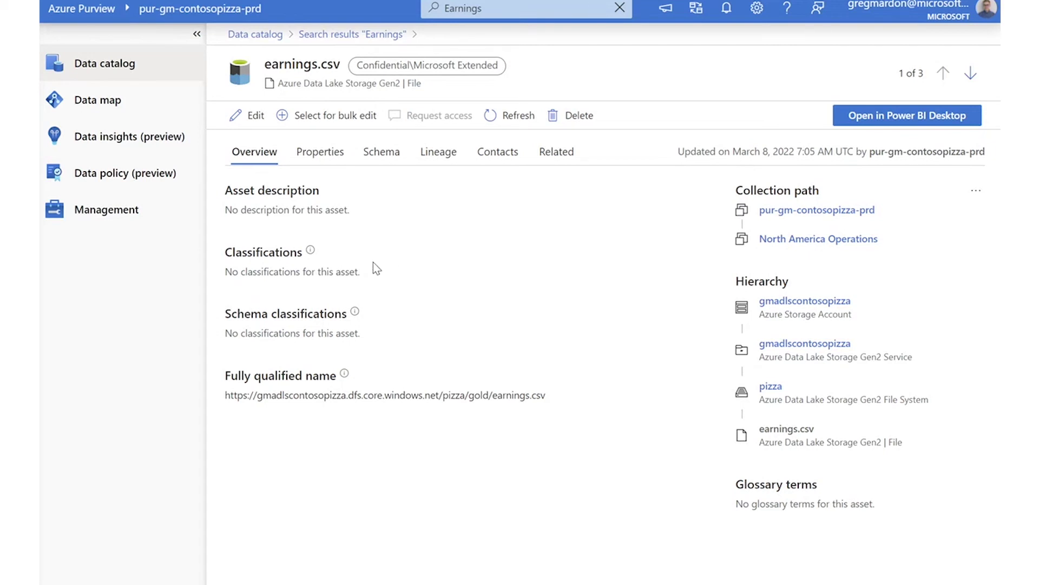
Show the Data map Sources view with both navigation panes collapsed.
left_click(130, 109)
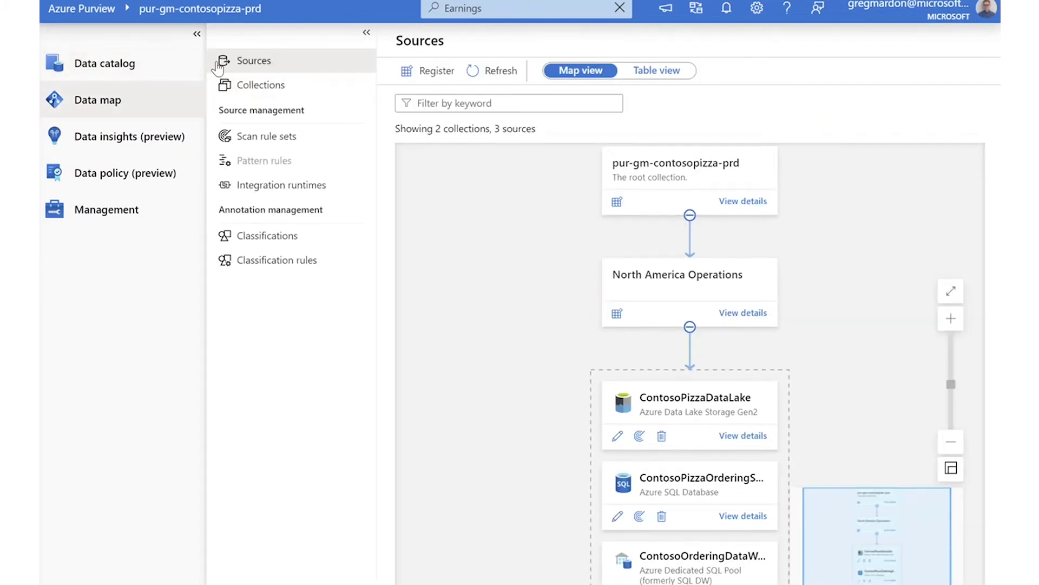
left_click(196, 34)
left_click(233, 33)
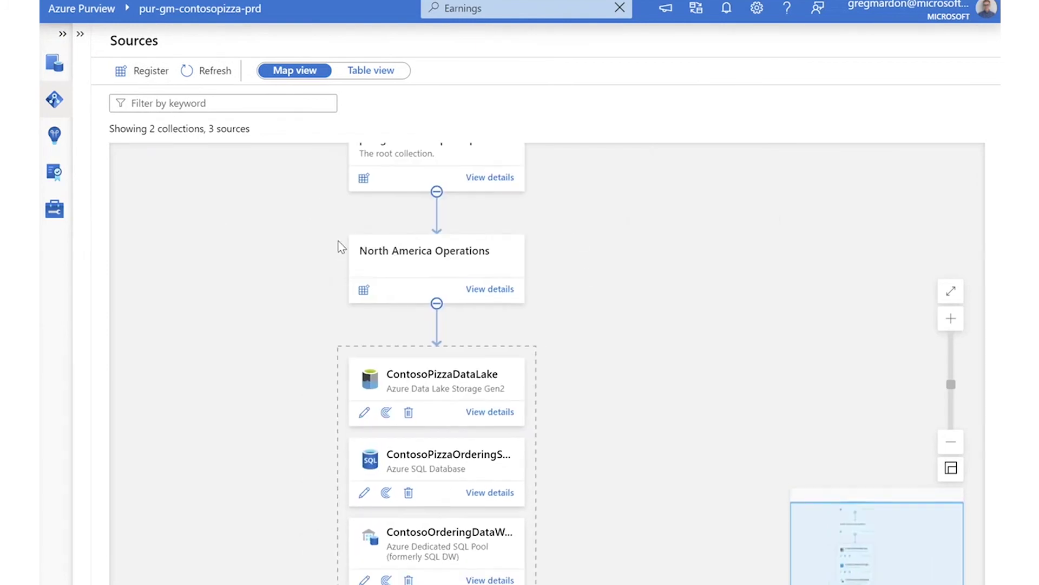
left_click_drag(570, 311, 576, 270)
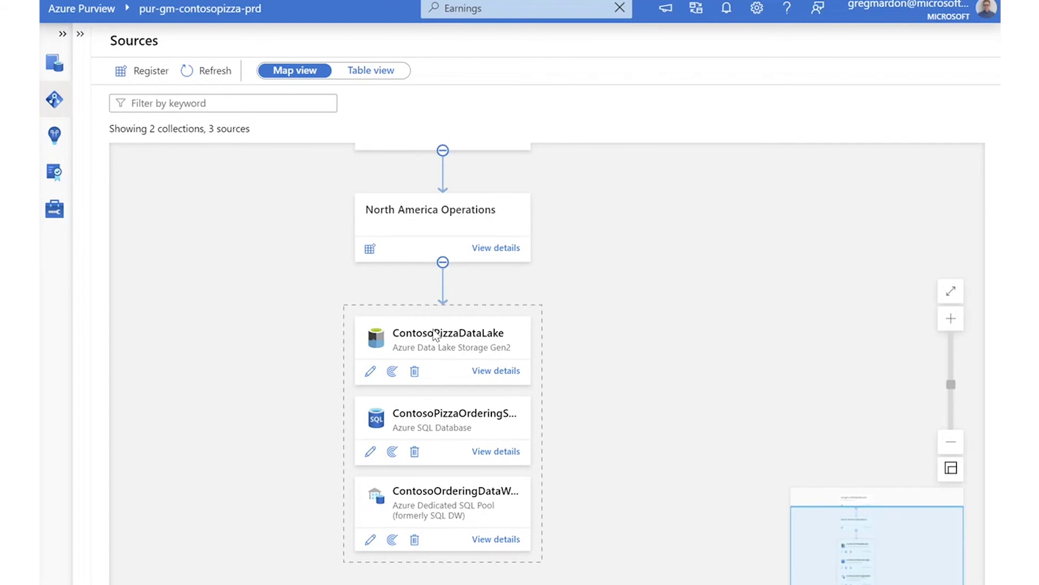
left_click_drag(609, 329, 606, 296)
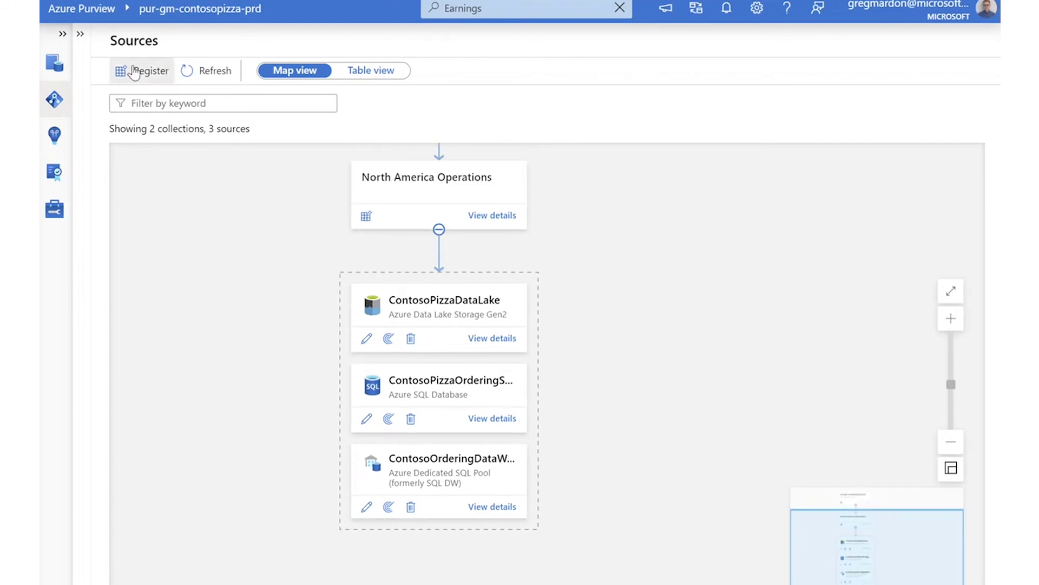
Browse the source types in the Register panel, including Azure Data Lake Storage Gen2, then close it.
left_click(132, 71)
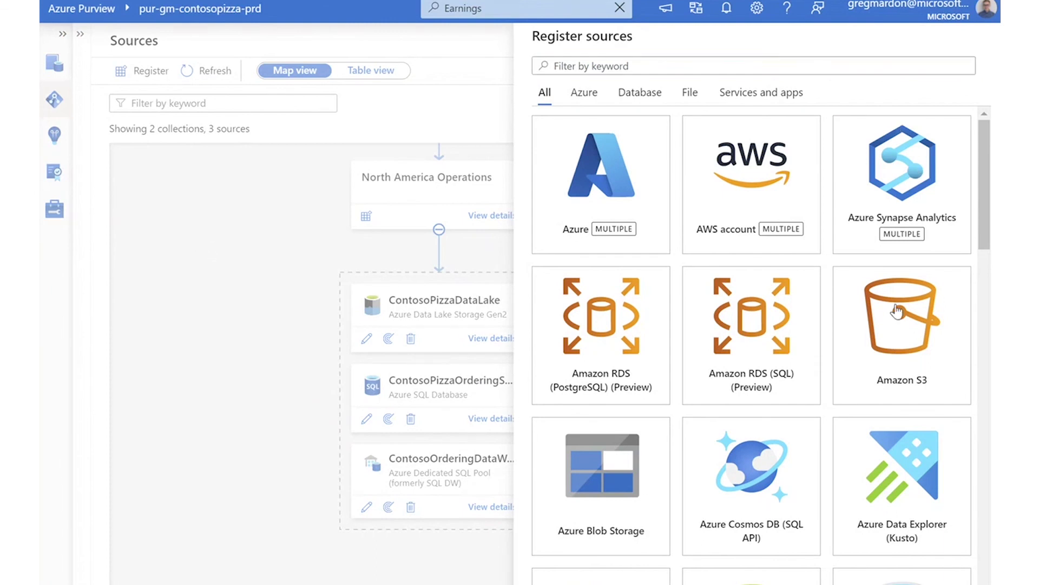
scroll(841, 333, "down", 7)
scroll(704, 270, "down", 18)
scroll(710, 373, "up", 19)
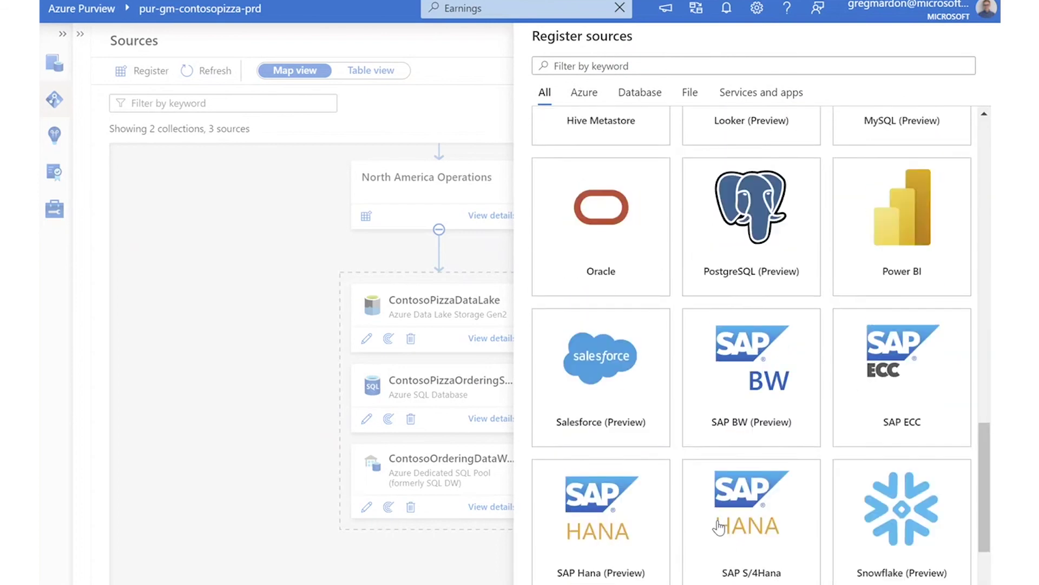
scroll(719, 525, "up", 5)
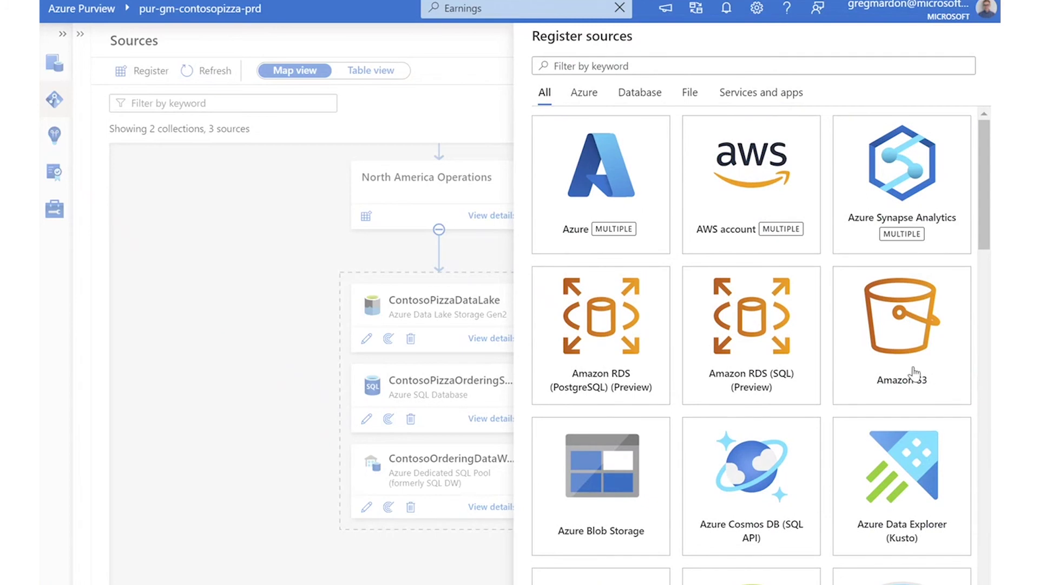
scroll(934, 384, "down", 15)
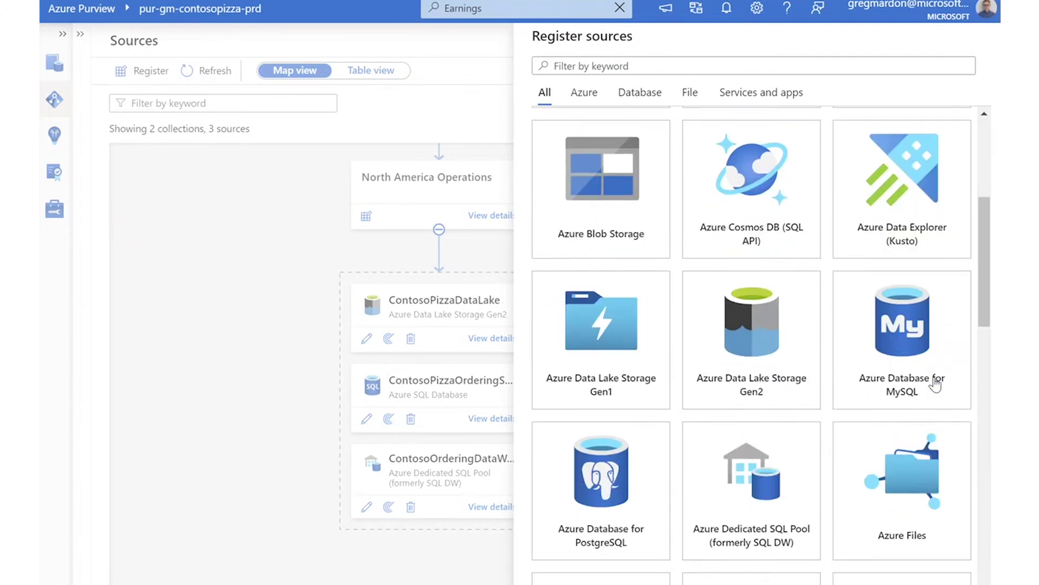
scroll(934, 383, "down", 9)
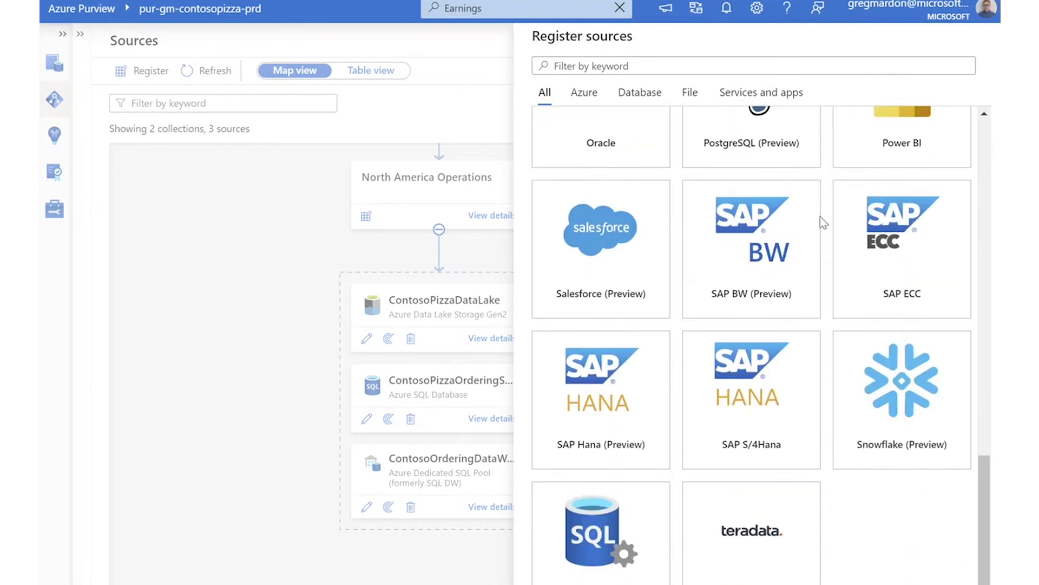
scroll(802, 297, "up", 3)
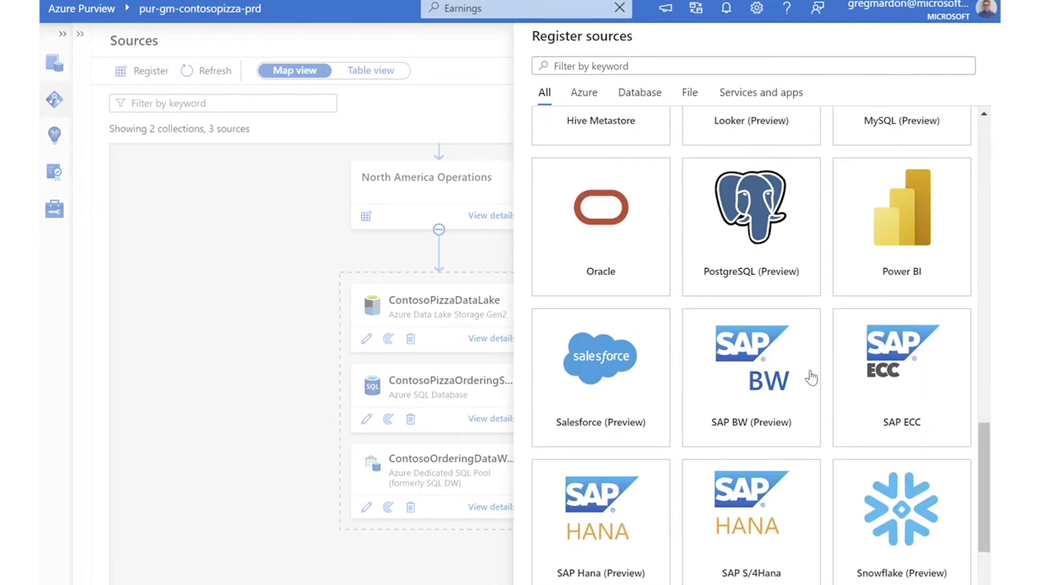
scroll(793, 413, "up", 15)
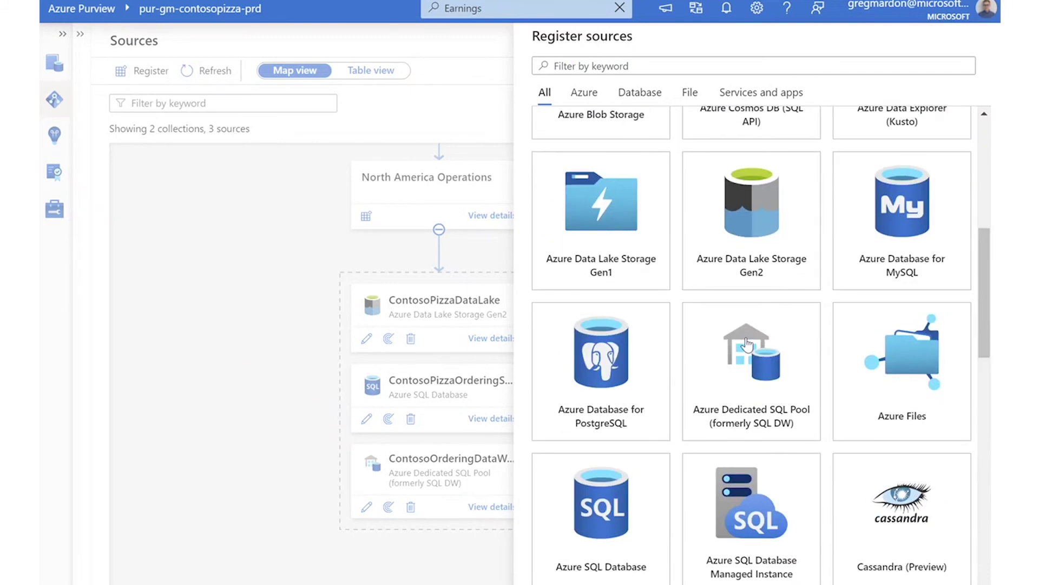
scroll(823, 272, "down", 6)
scroll(877, 336, "up", 8)
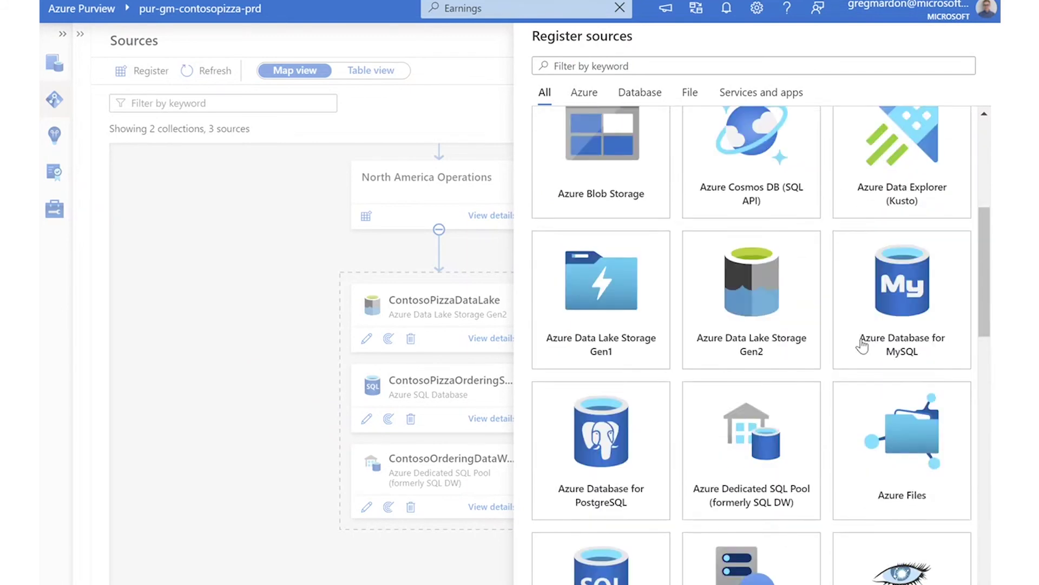
scroll(862, 345, "up", 6)
scroll(657, 381, "down", 3)
left_click(761, 493)
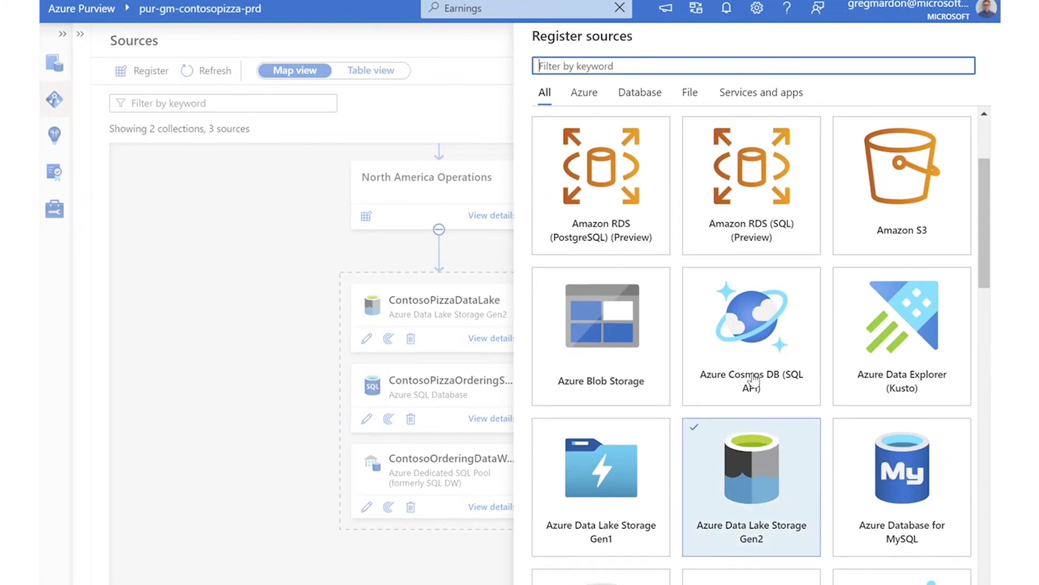
scroll(754, 381, "down", 3)
left_click(507, 322)
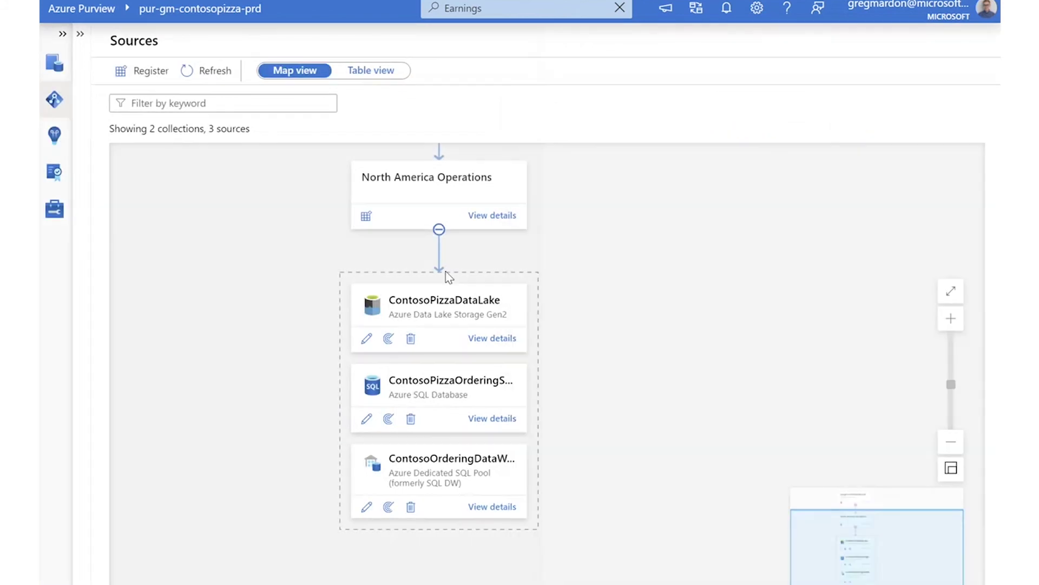
Delete the ContosoPizzaDataLake source and start registering a new Azure Data Lake Storage Gen2 source.
left_click(411, 339)
left_click(432, 367)
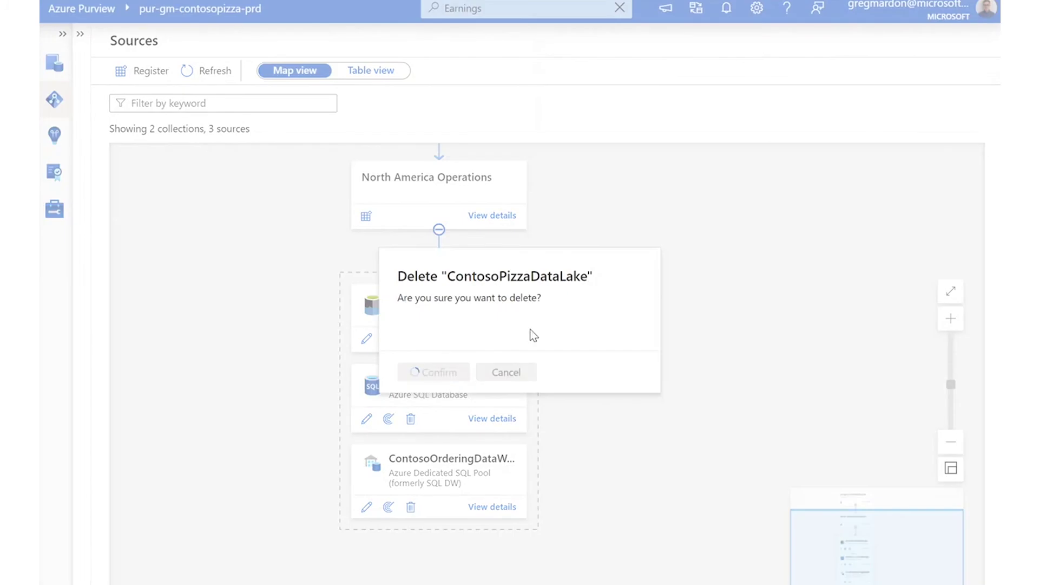
left_click(138, 70)
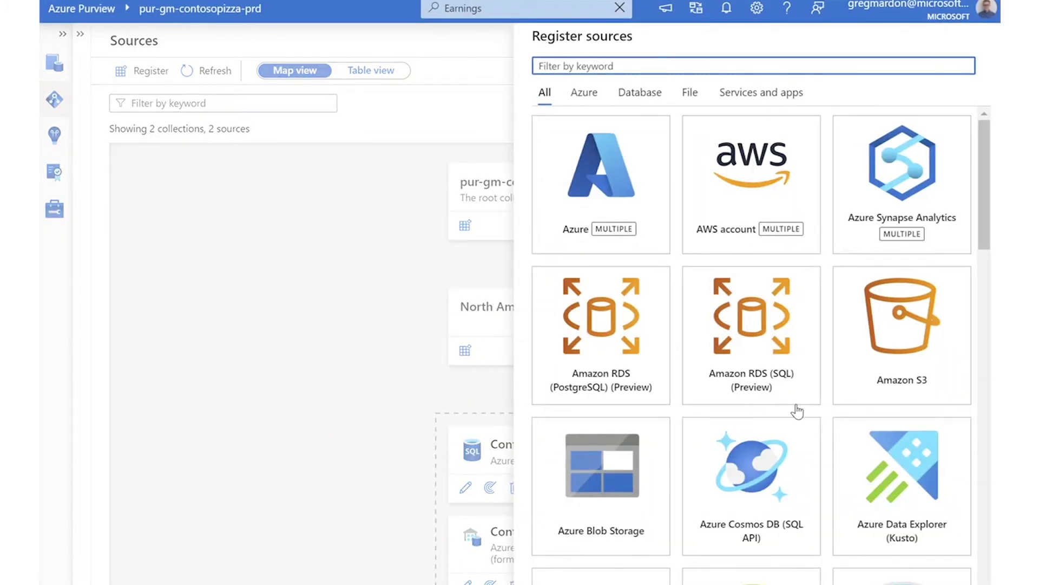
scroll(704, 379, "down", 5)
scroll(794, 457, "down", 3)
left_click(809, 239)
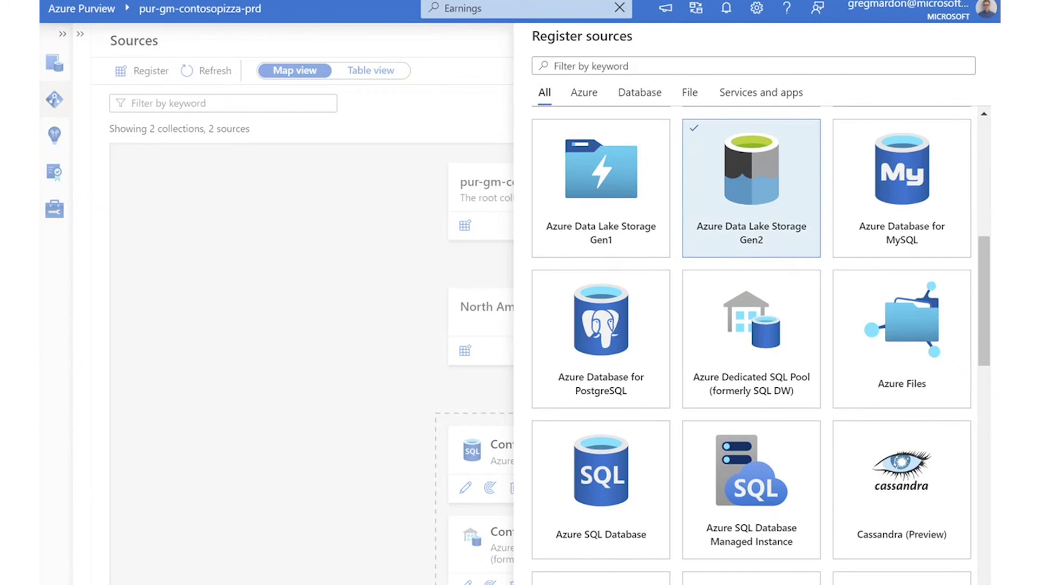
Name the source ContosoPizzaDataLake on storage account gmadlscontosopizza under North America Operations.
left_click(557, 583)
left_click_drag(670, 77, 366, 66)
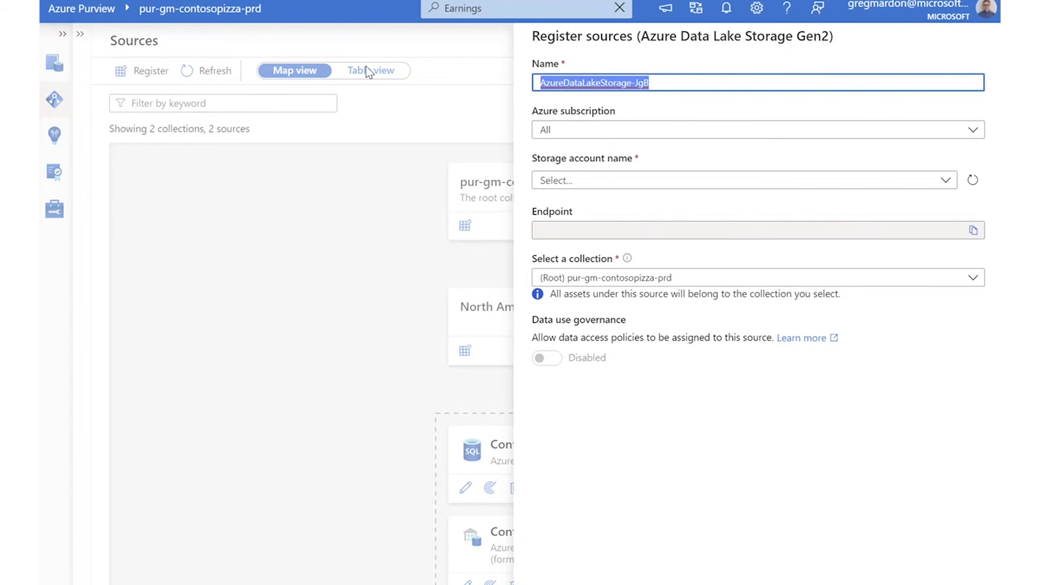
type("Cotoso")
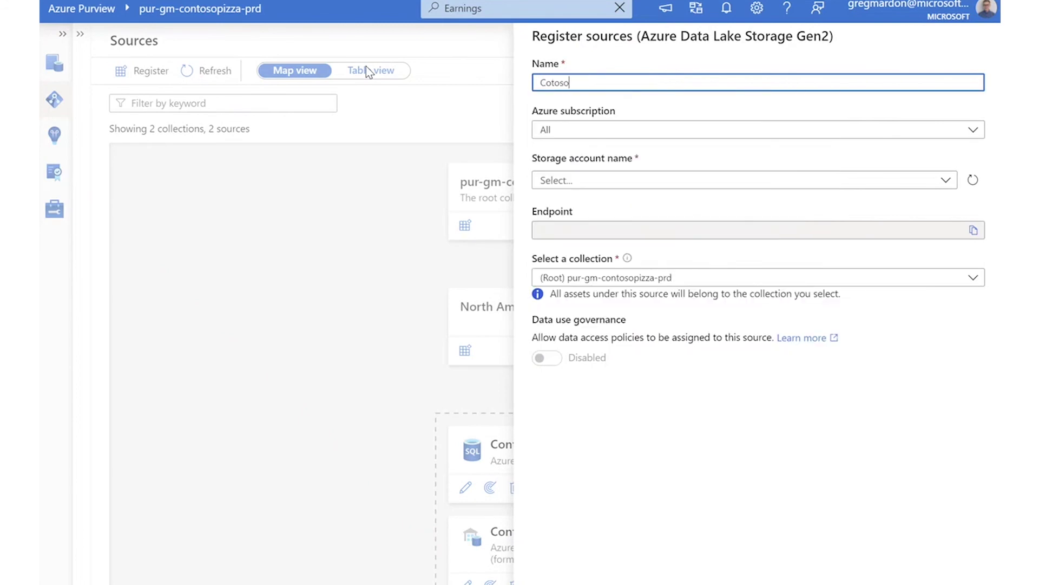
key("BackSpace")
key("BackSpace")
type("ntosoPizzaData")
left_click(585, 180)
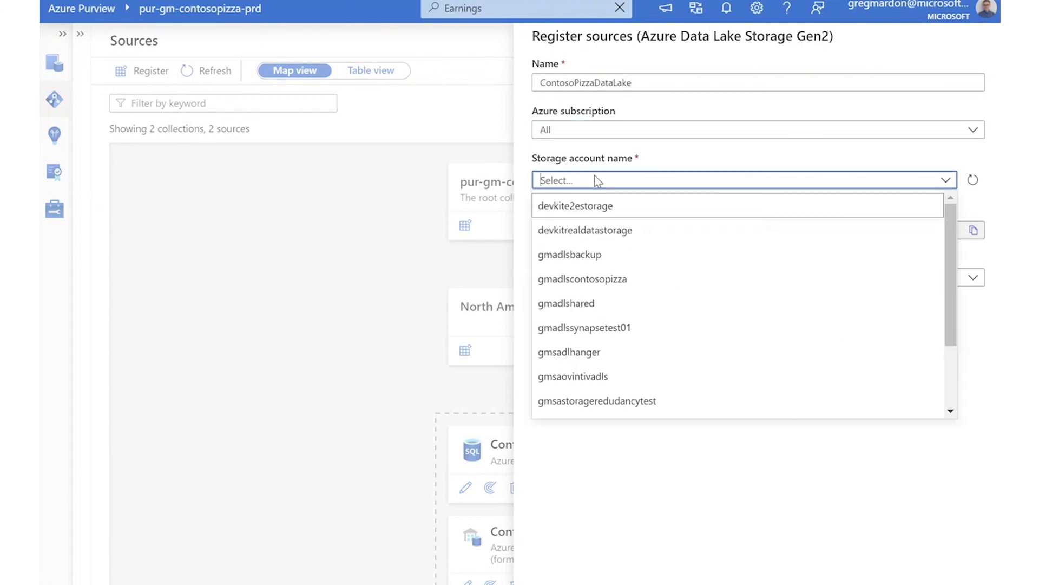
left_click(673, 284)
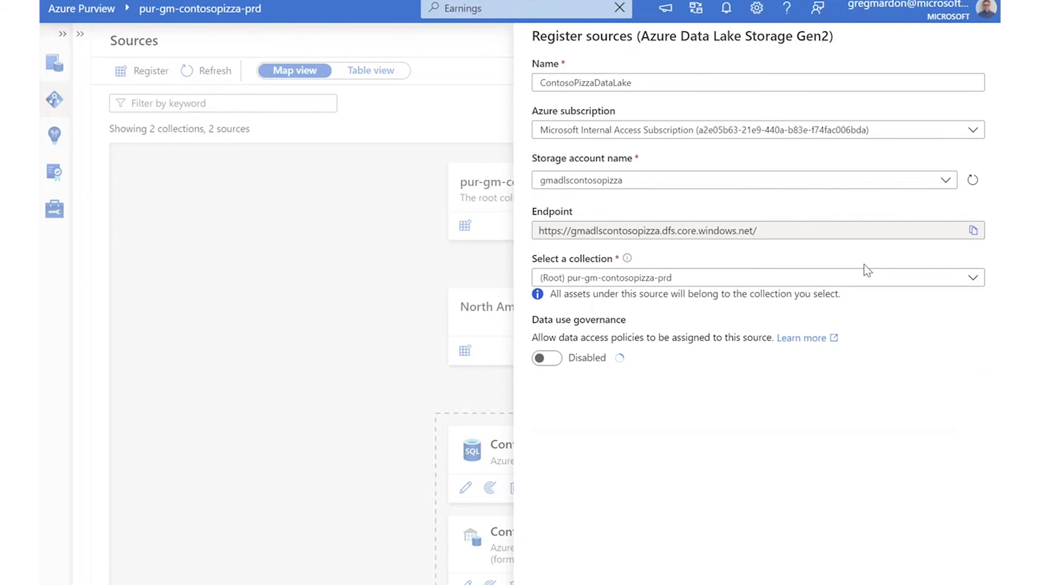
left_click(670, 279)
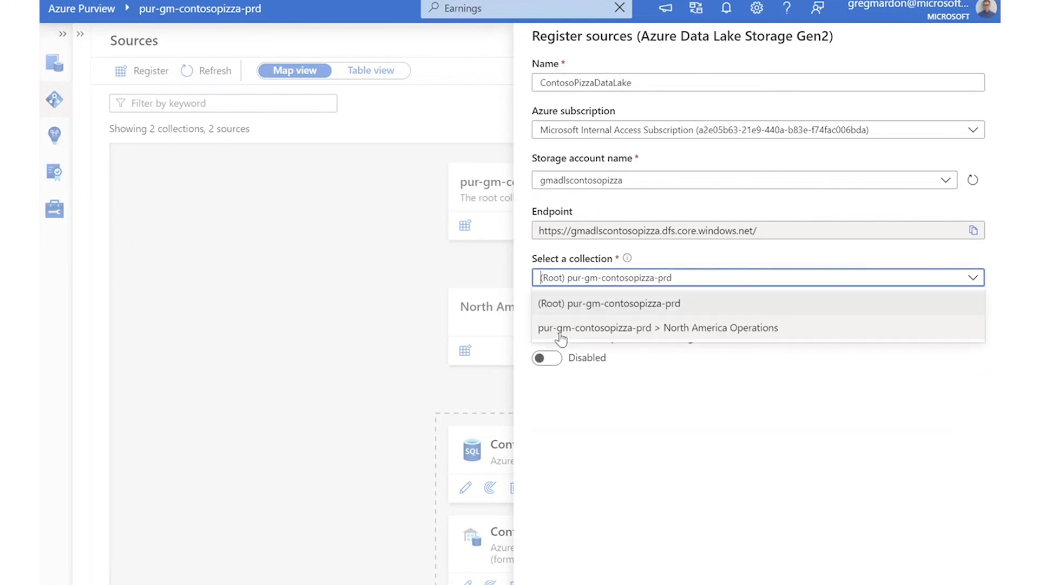
left_click(658, 331)
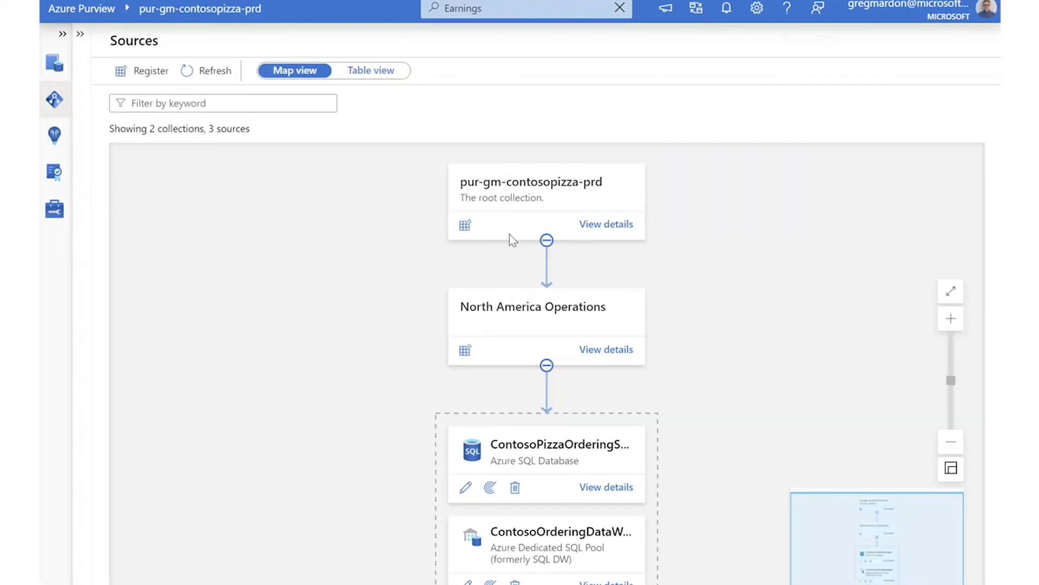
left_click_drag(746, 282, 747, 207)
left_click_drag(703, 158, 648, 350)
Create scan Scan-wUV on ContosoPizzaDataLake with the default runtime and credential.
left_click_drag(747, 393, 745, 200)
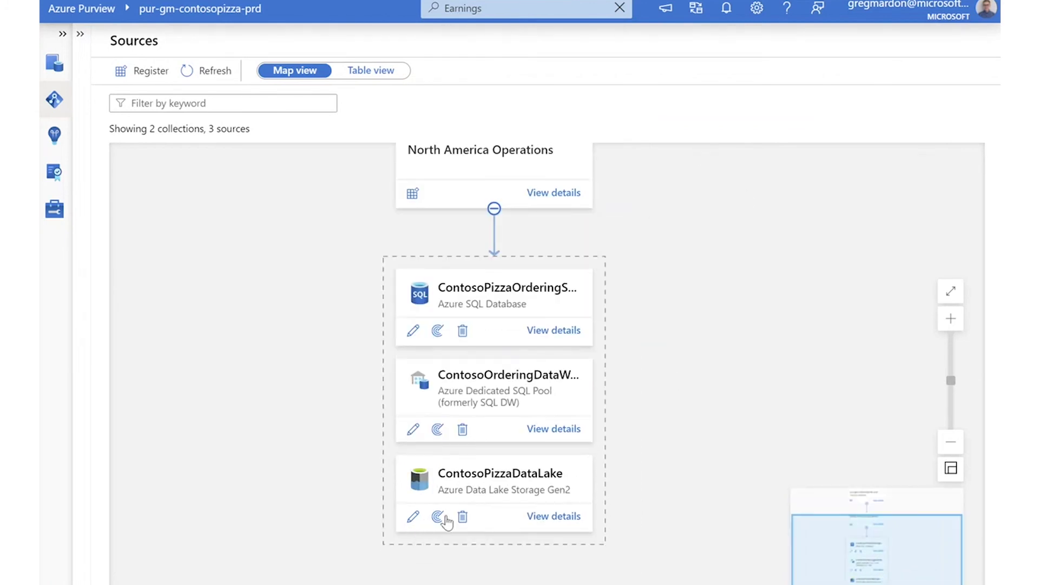
left_click(438, 517)
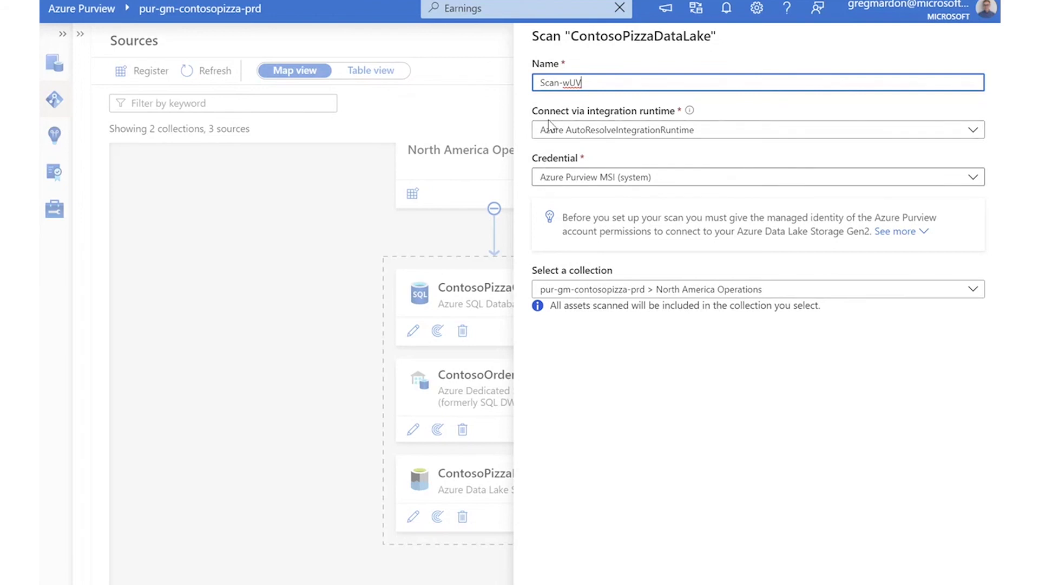
left_click(871, 583)
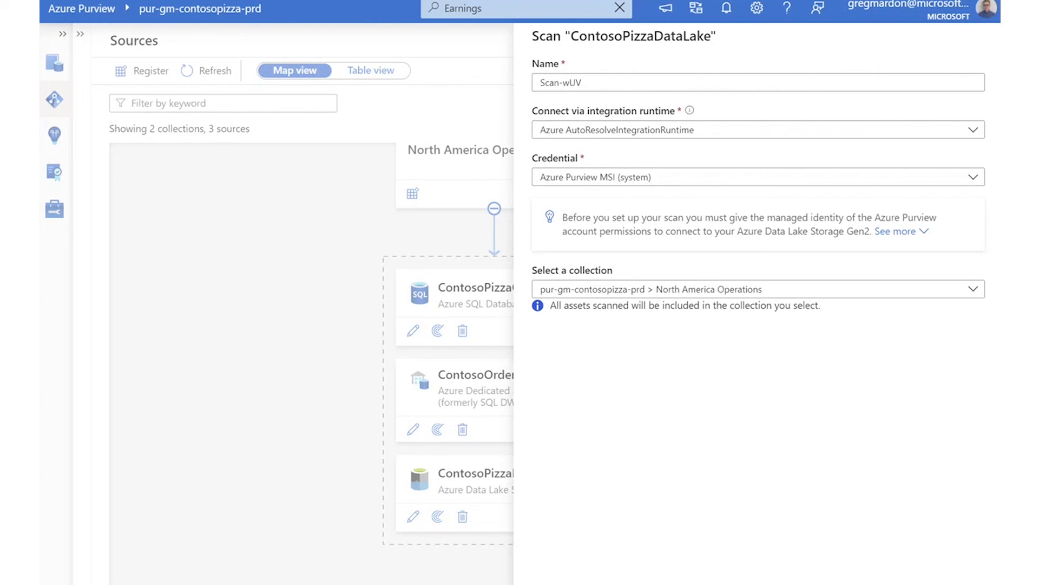
left_click(560, 582)
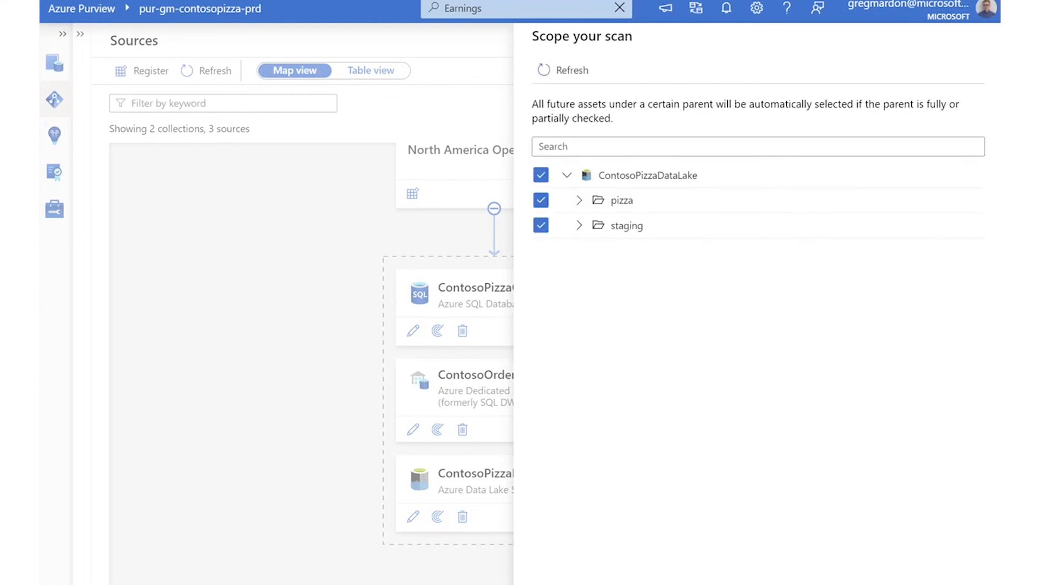
Exclude the staging folder so only the pizza folder is scanned.
left_click(542, 225)
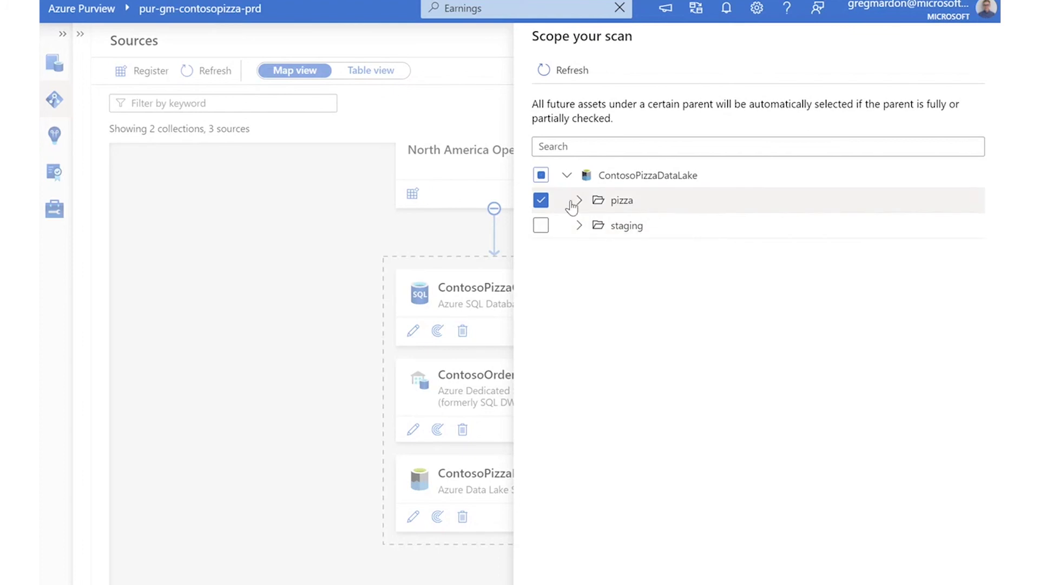
left_click(579, 201)
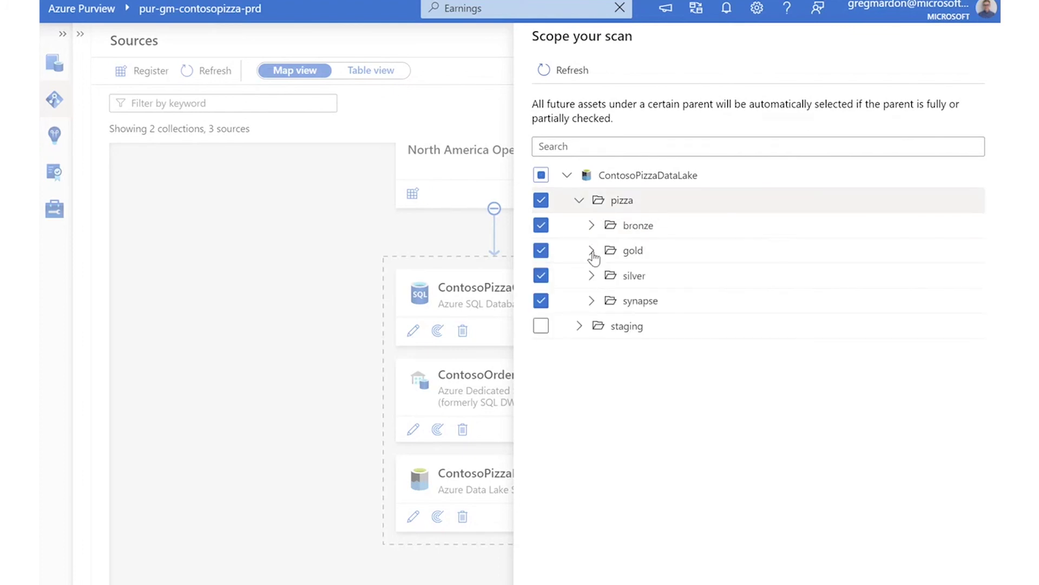
left_click(555, 556)
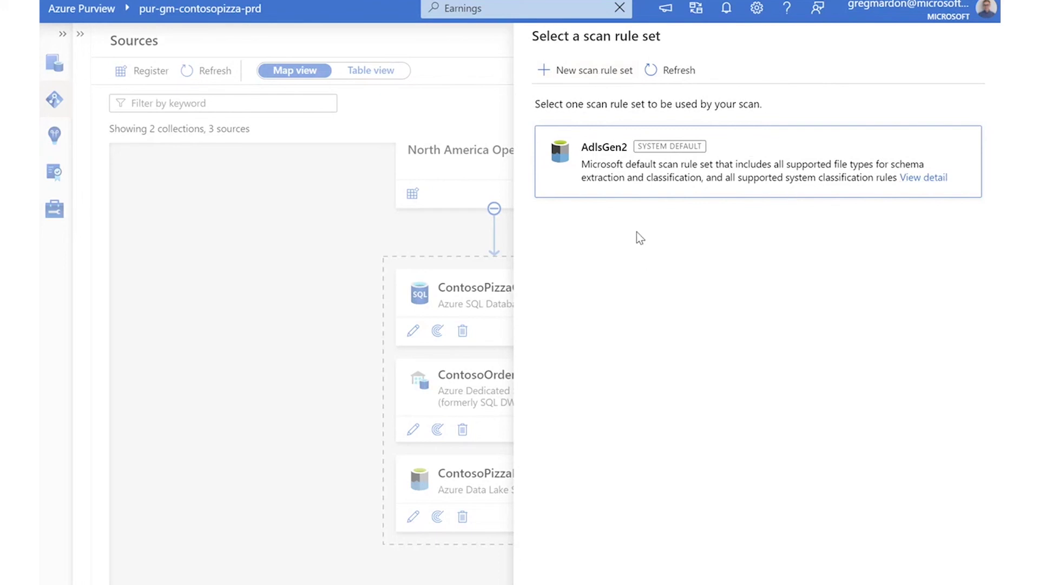
Keep the AdlsGen2 system default scan rule set and continue.
left_click(605, 70)
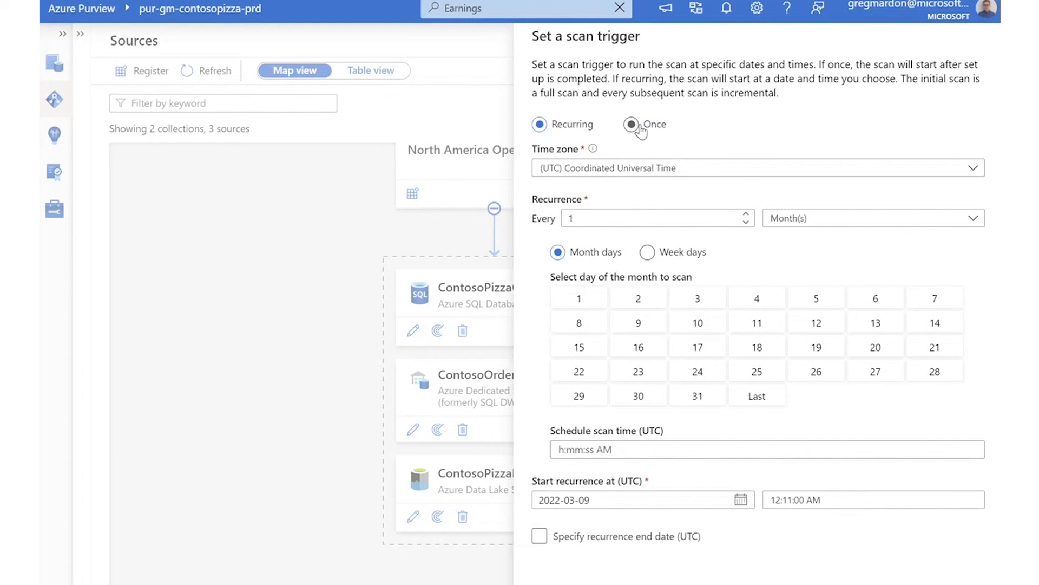
Set the scan trigger to run once.
left_click(639, 127)
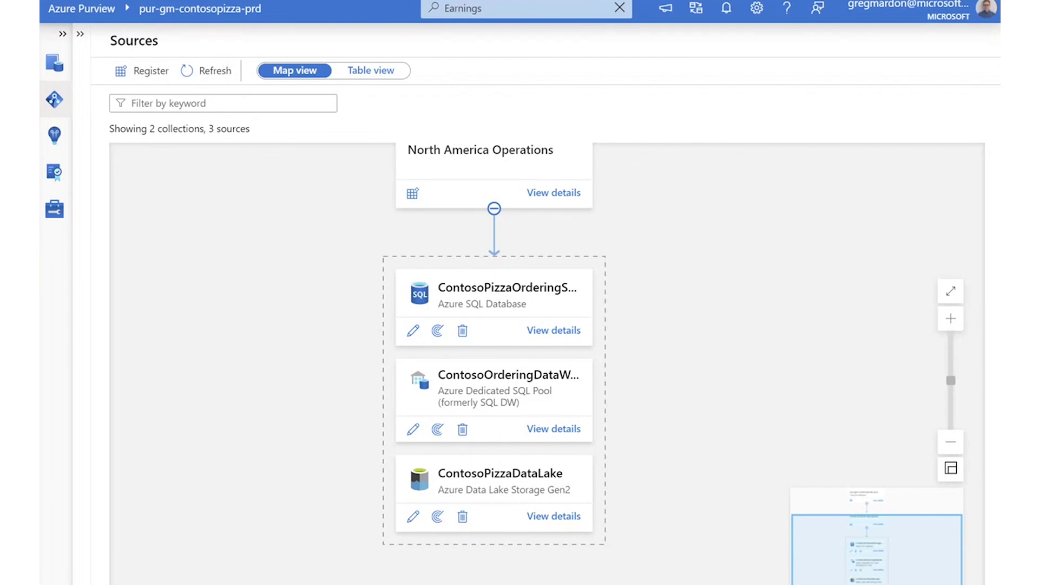
key("ctrl+l")
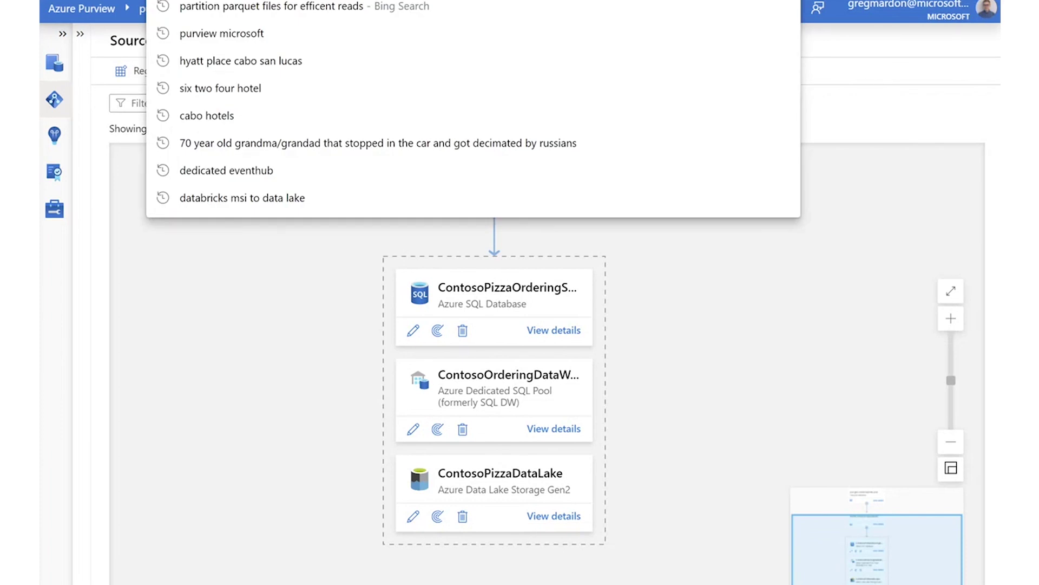
key("Escape")
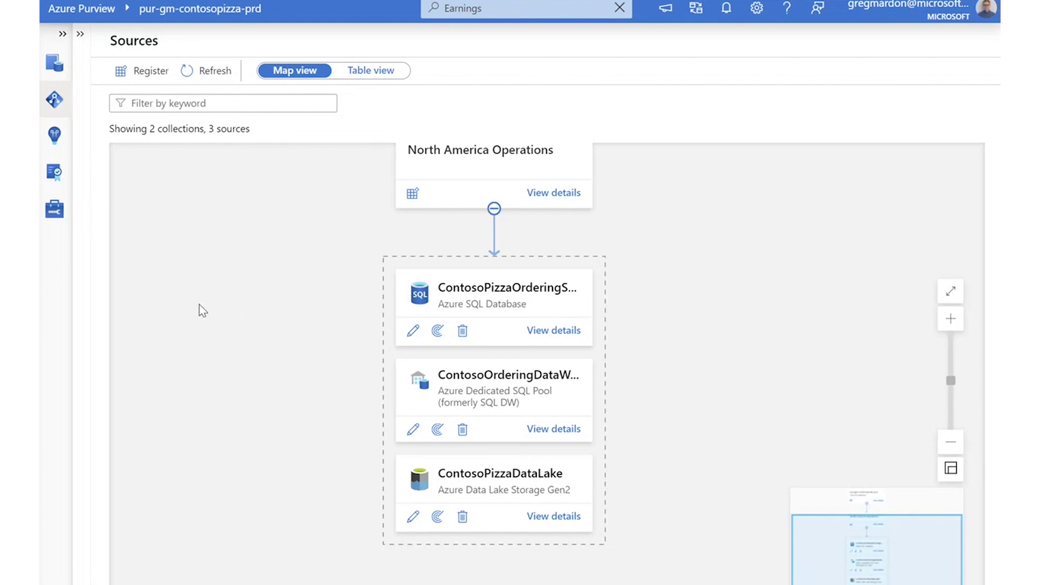
Browse the North America Operations collection's assets, then return to the Sources map.
left_click(53, 104)
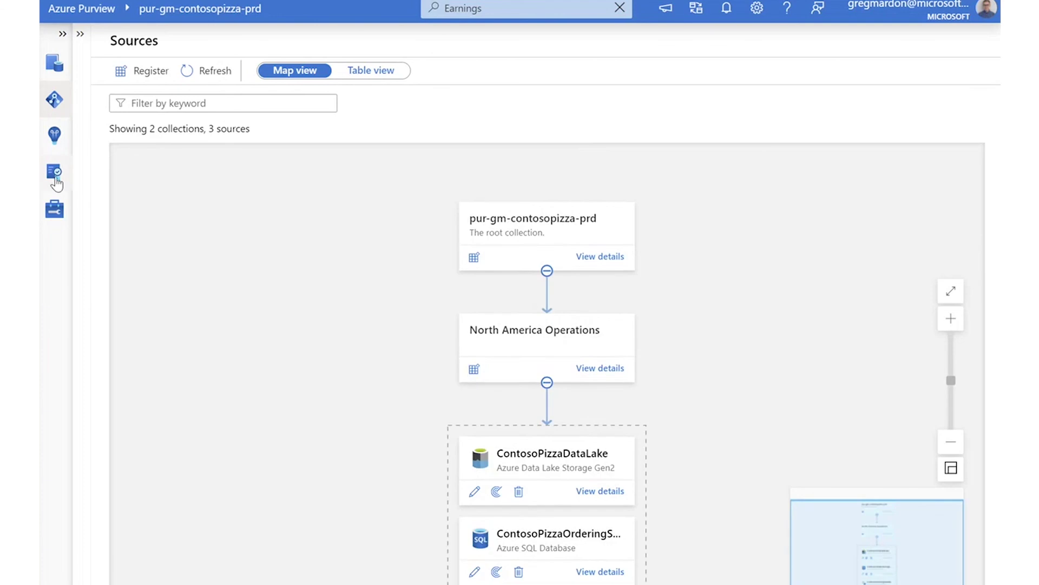
left_click(54, 63)
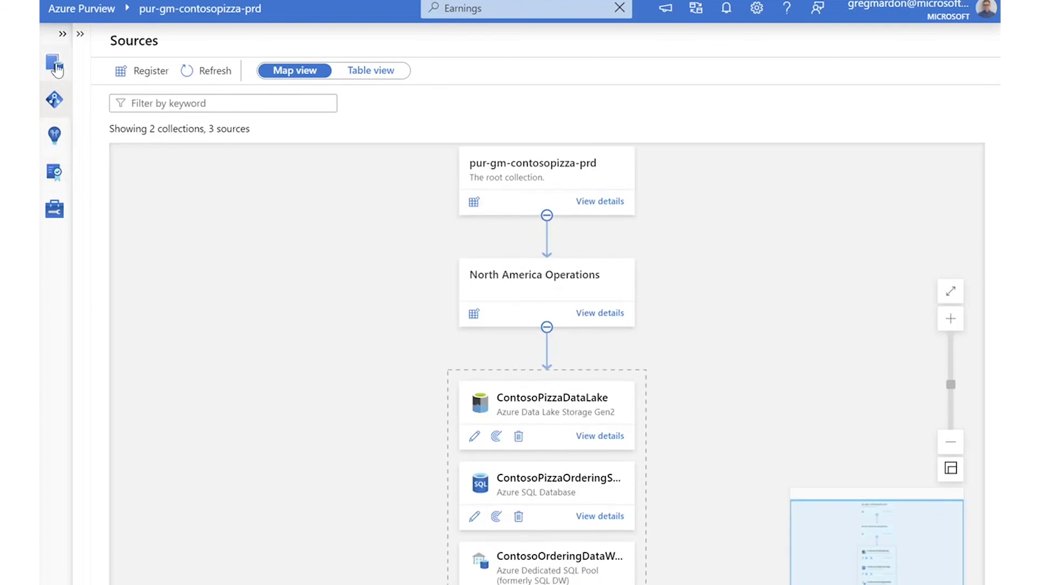
left_click(331, 269)
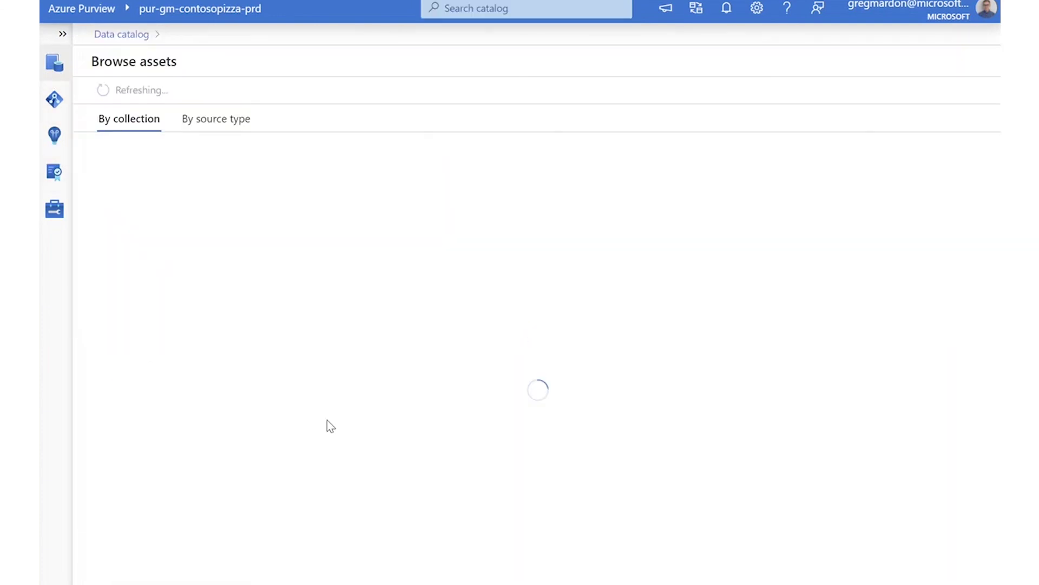
left_click(183, 256)
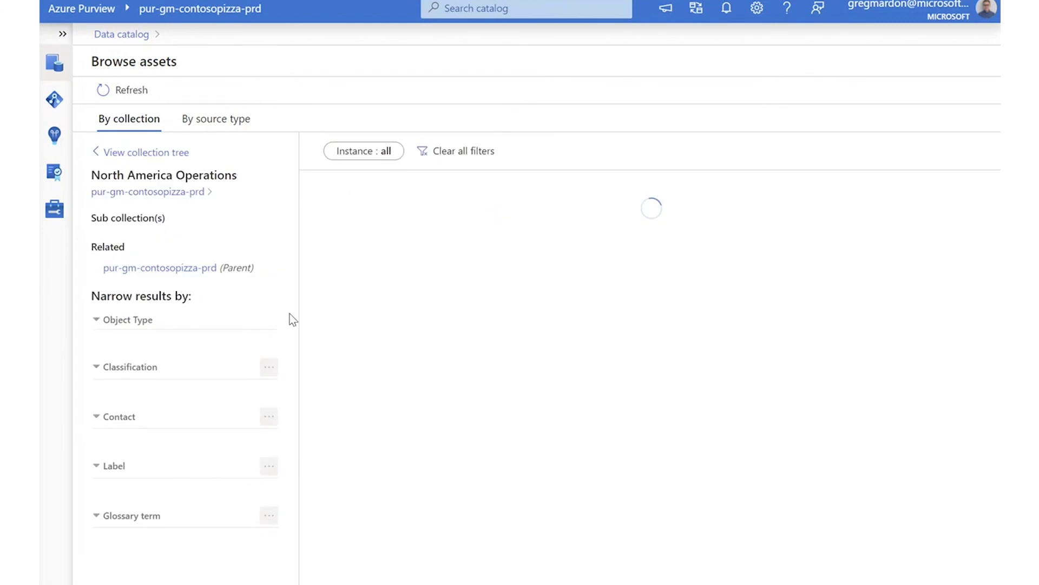
scroll(476, 458, "down", 5)
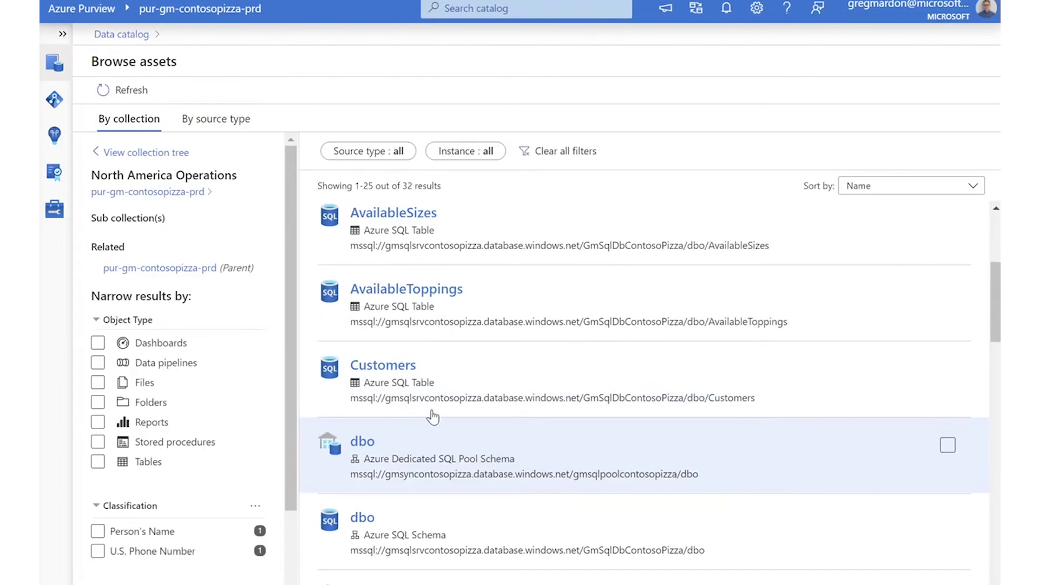
left_click(54, 99)
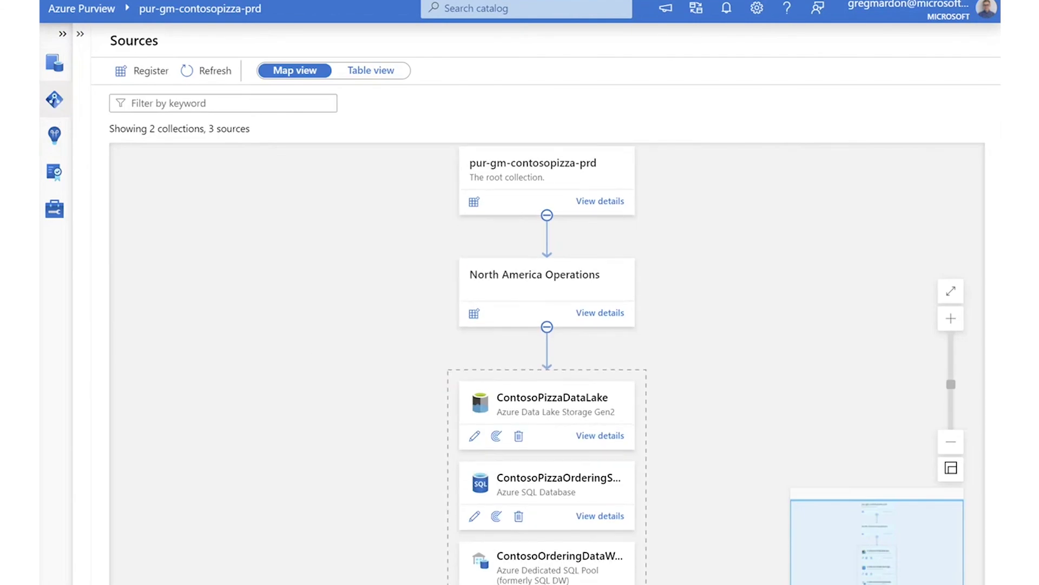
Check ContosoPizzaDataLake's Scan-wUV run history, then open the ContosoPizzaOrderingSystemNorthAmerica source details.
left_click(601, 435)
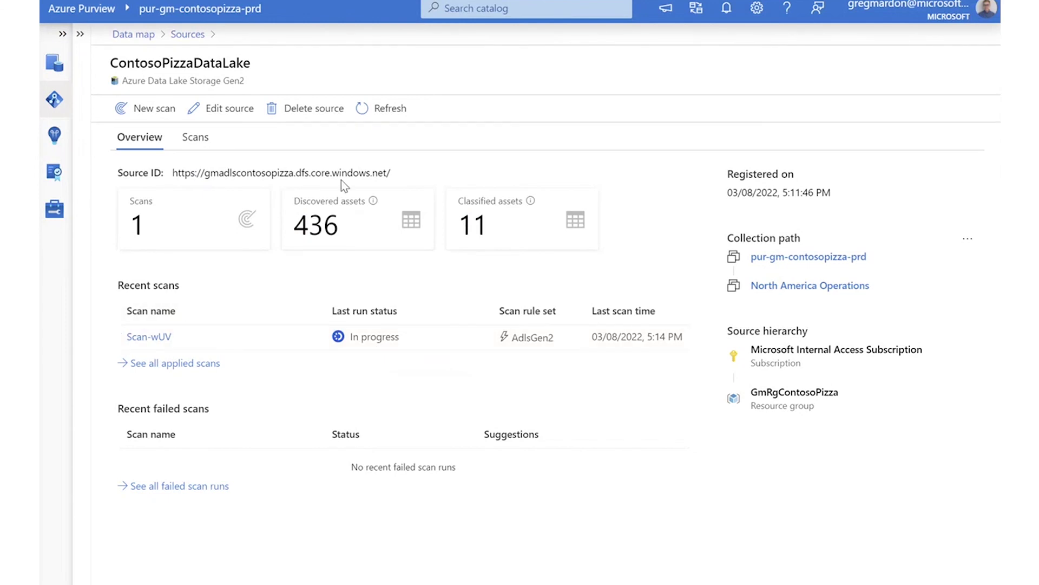
left_click(163, 337)
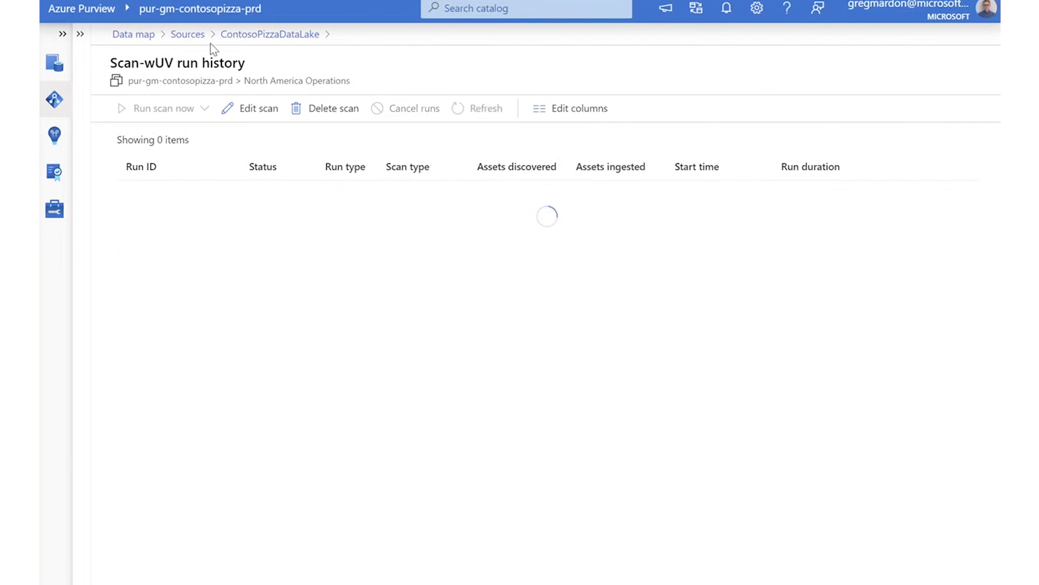
left_click(189, 34)
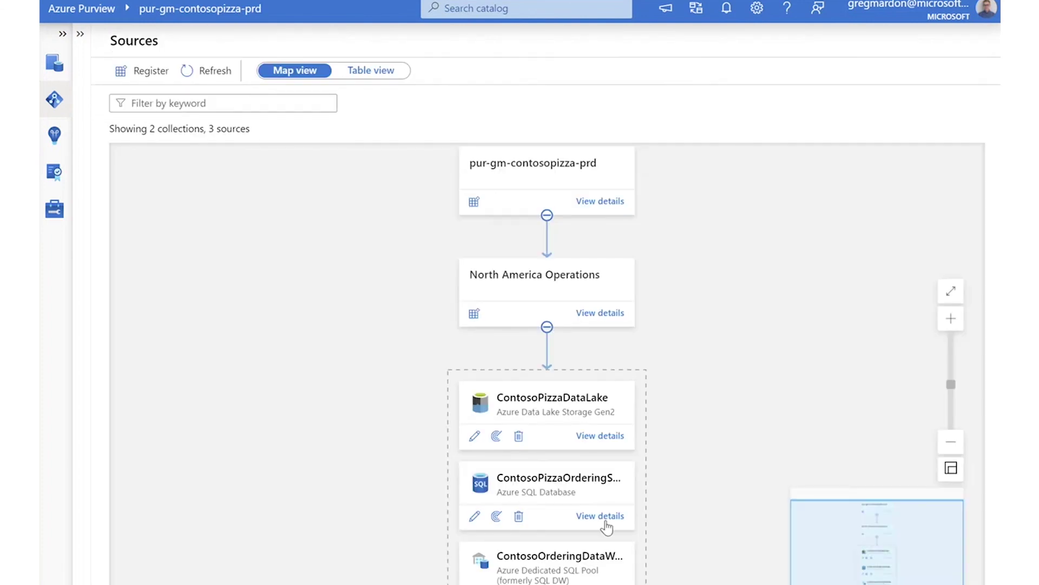
left_click(601, 519)
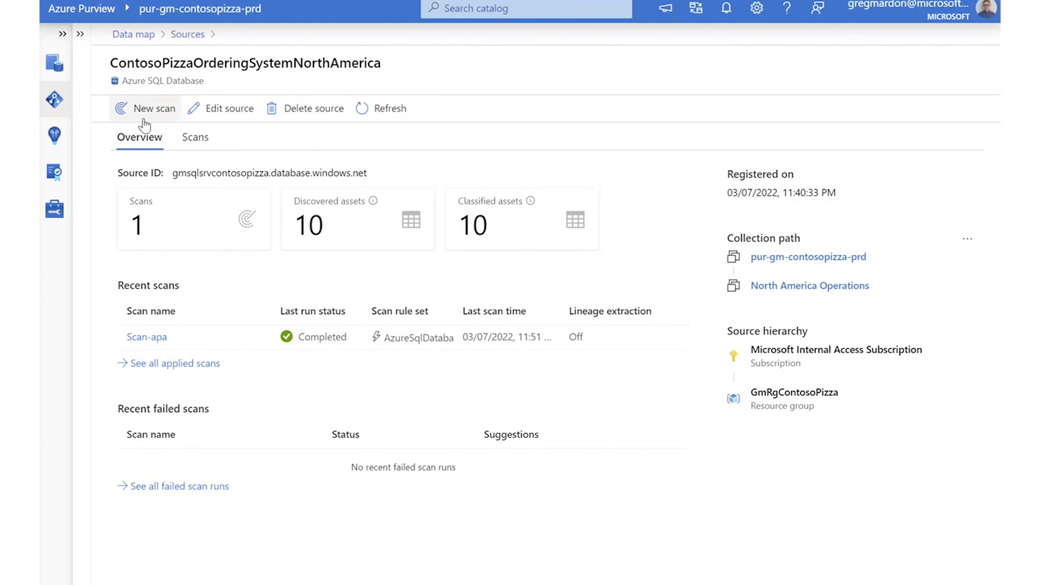
Search the data catalog for 'orders' and open the Orders table asset.
left_click(54, 65)
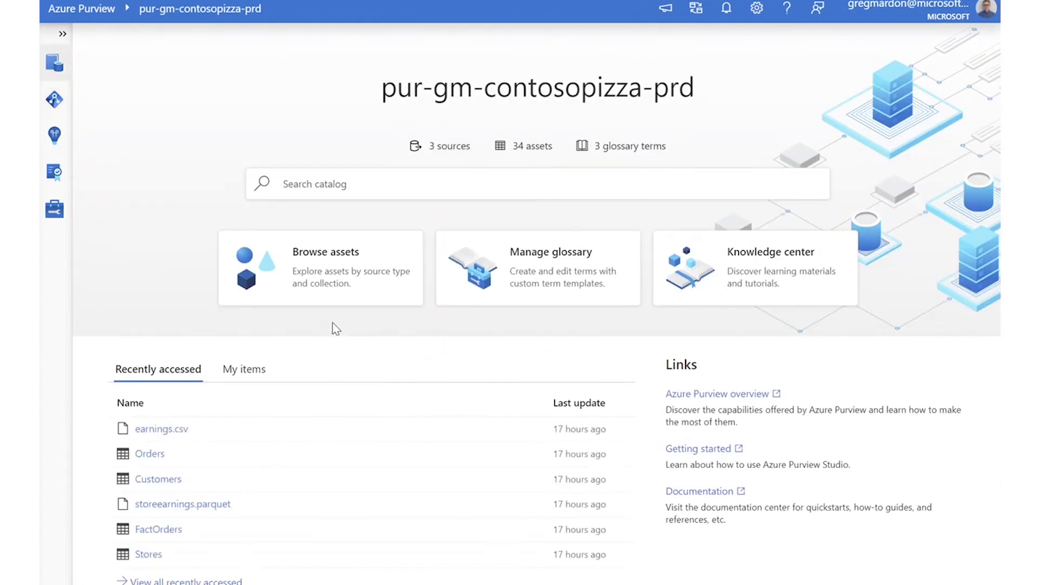
left_click(436, 174)
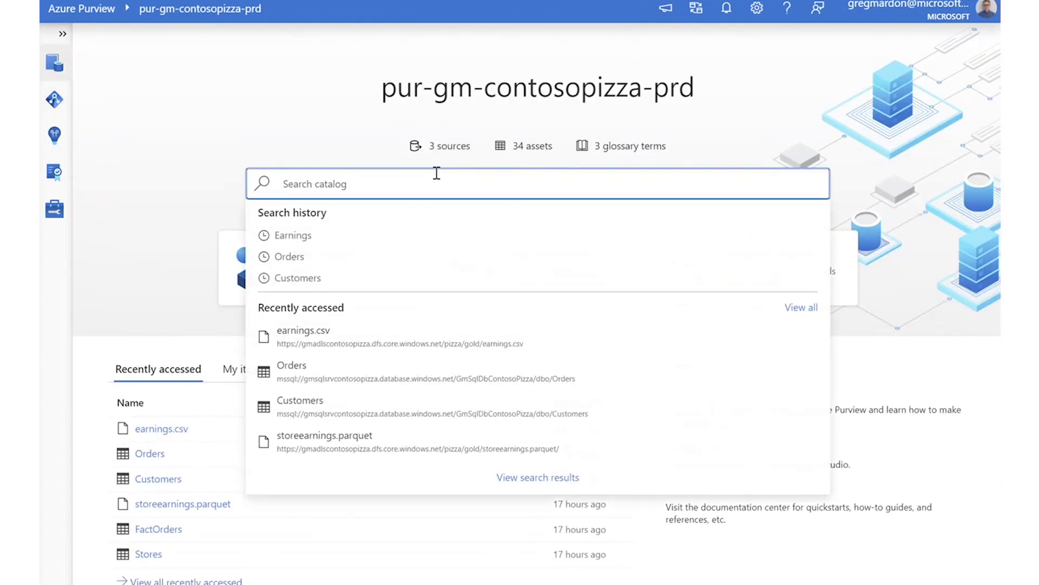
type("orders")
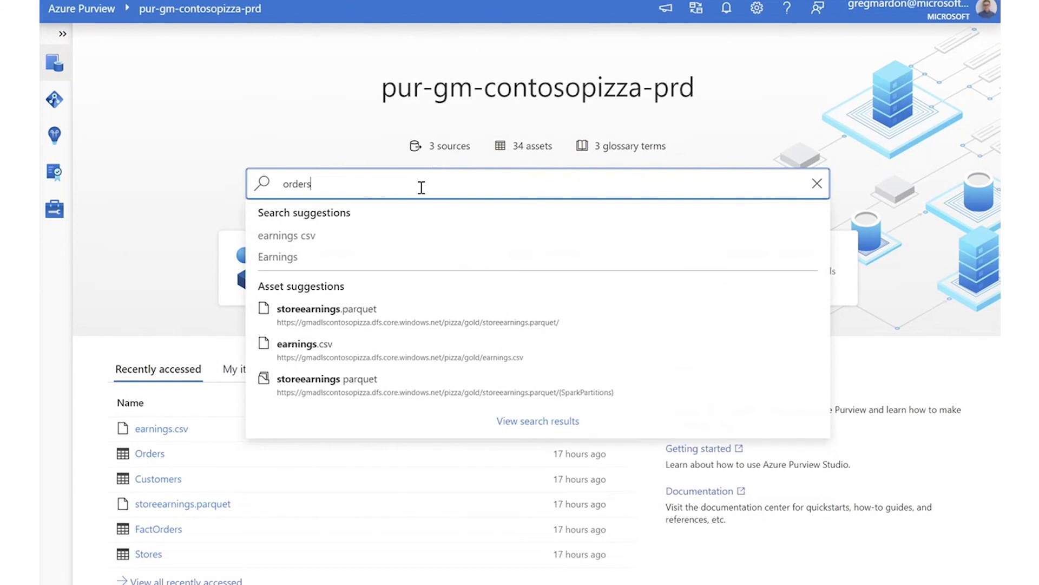
left_click(313, 360)
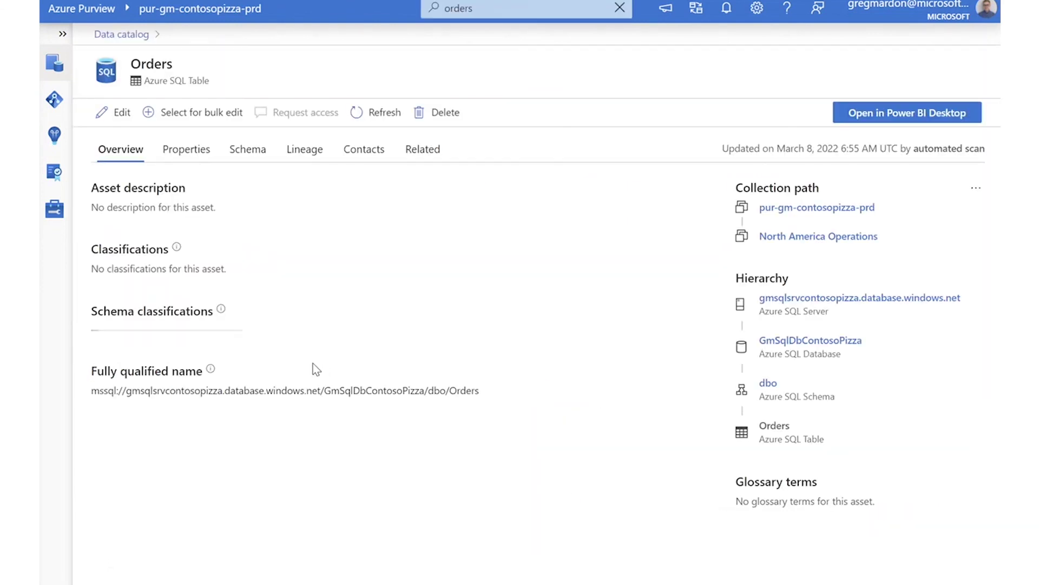
Edit Orders to review available classifications and glossary terms, then go to Glossary terms.
left_click(114, 112)
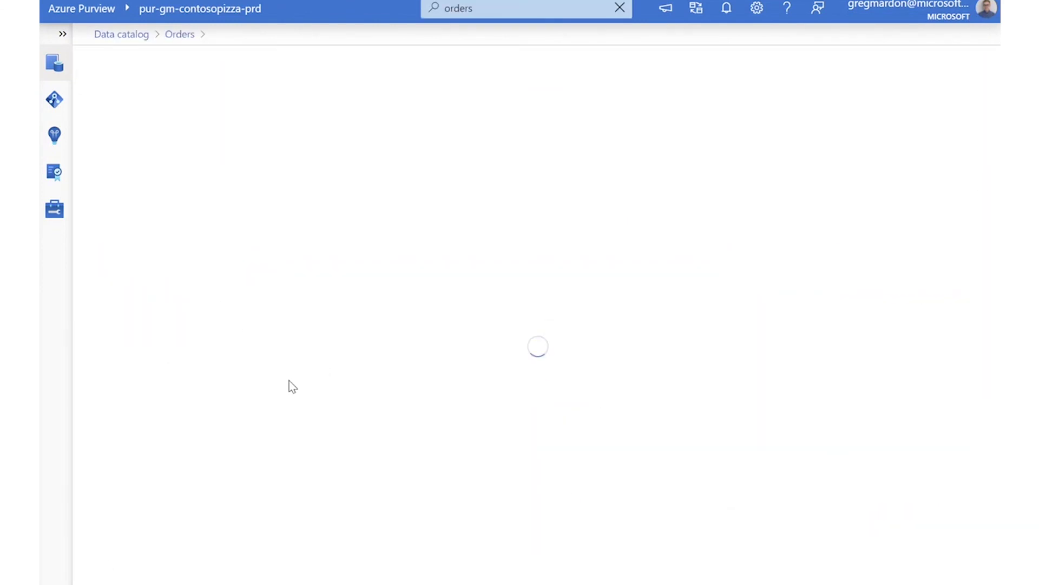
left_click(313, 176)
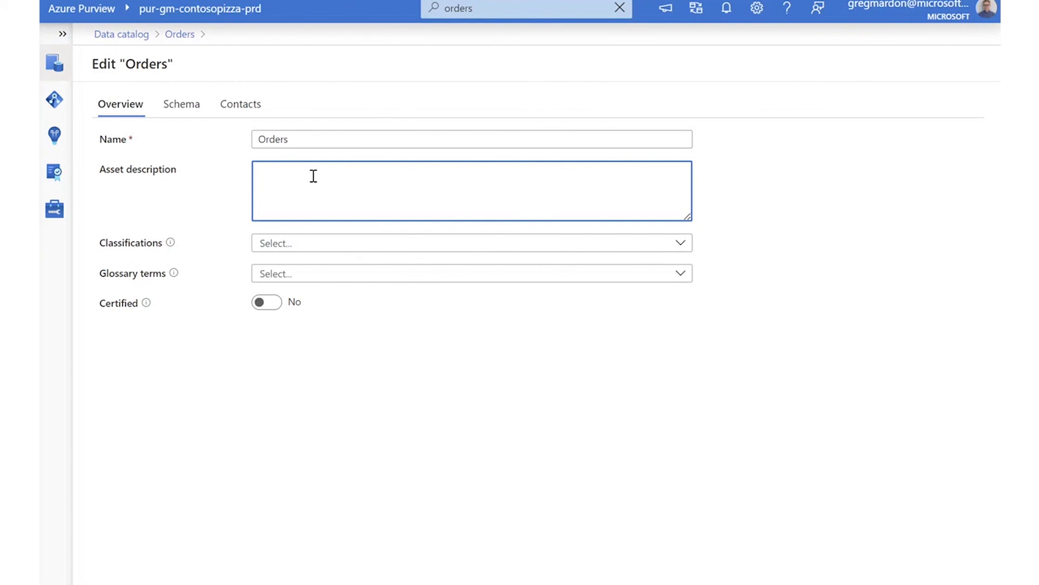
left_click(318, 245)
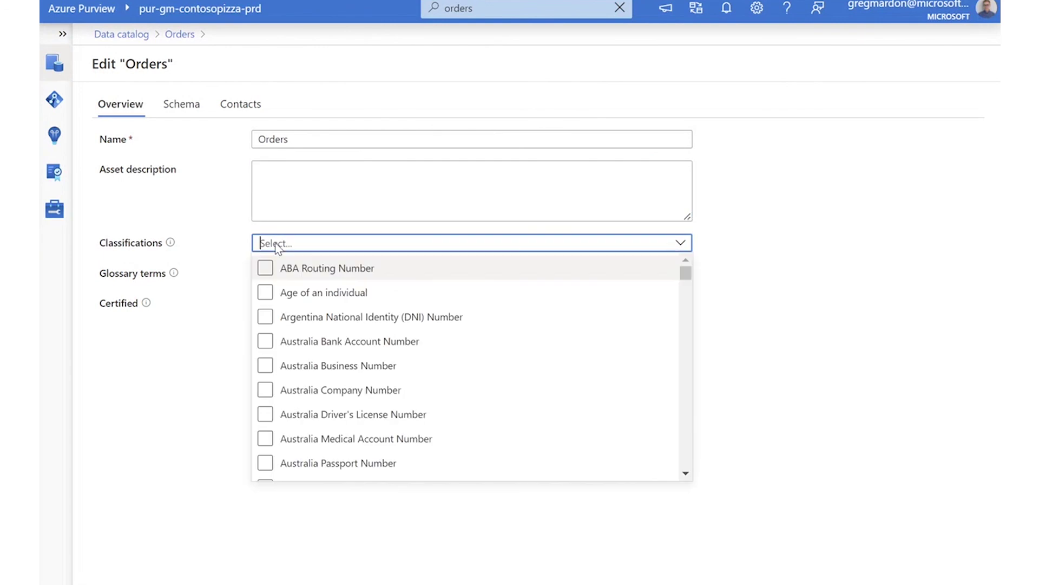
left_click(143, 400)
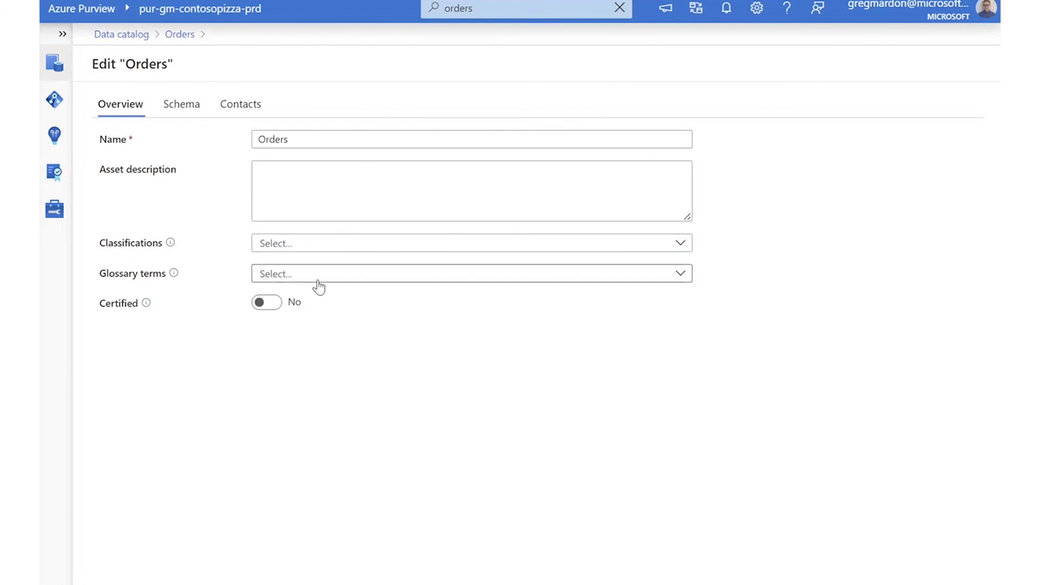
left_click(318, 287)
left_click(204, 341)
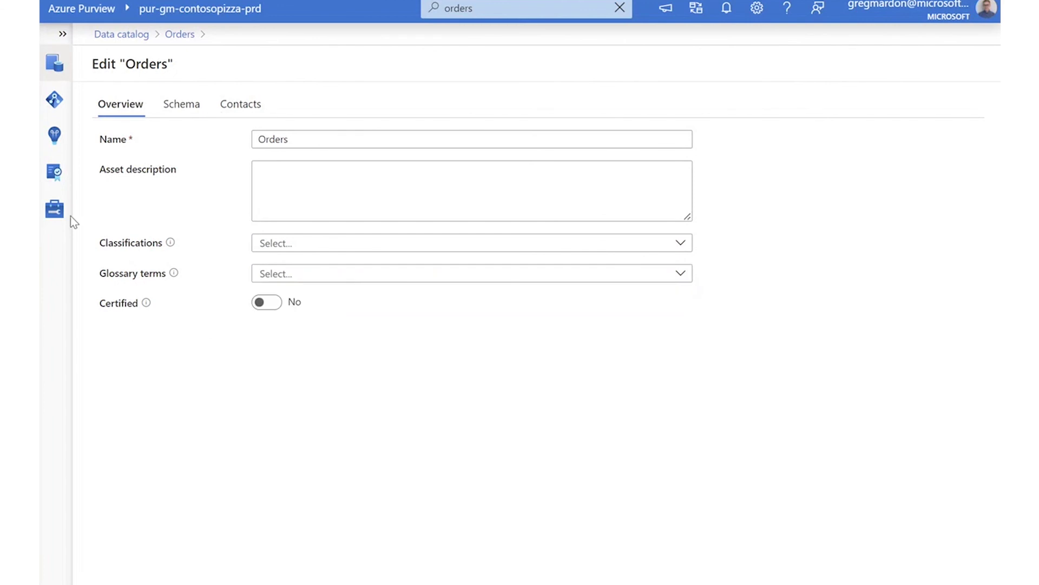
left_click(52, 216)
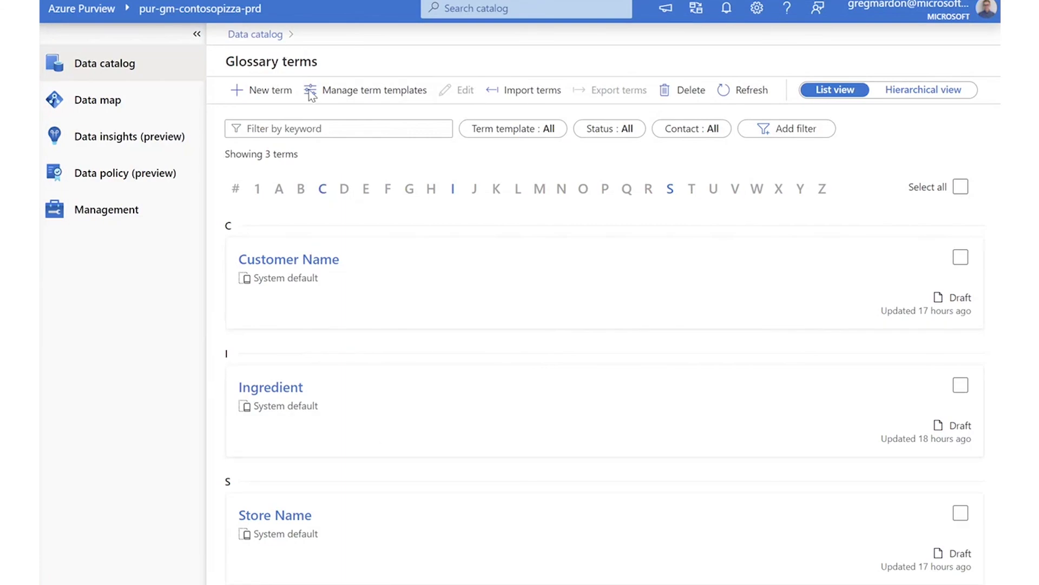
Start a new glossary term with the System default template, keeping its status as Draft.
left_click(253, 90)
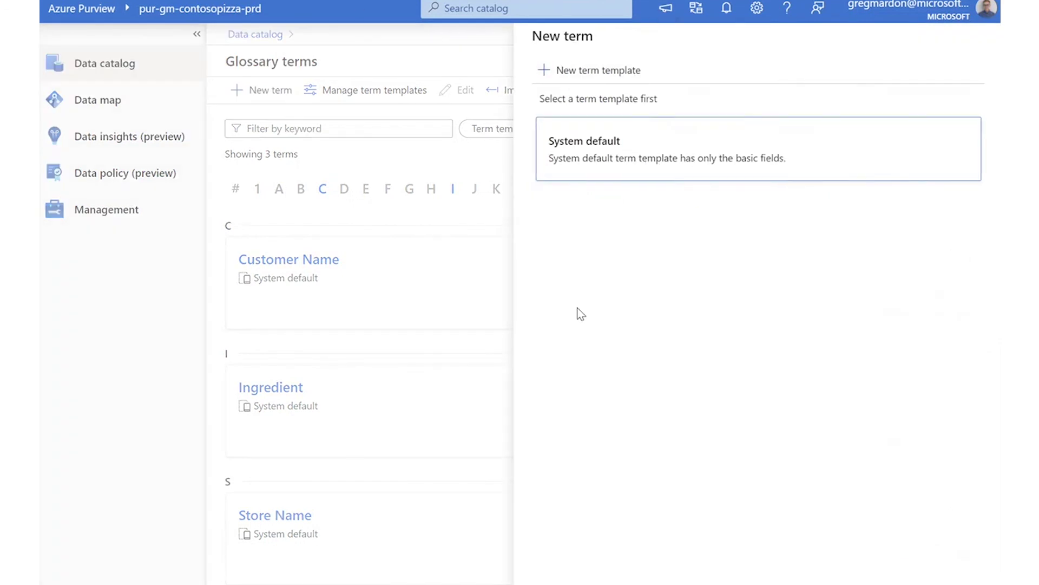
left_click(782, 142)
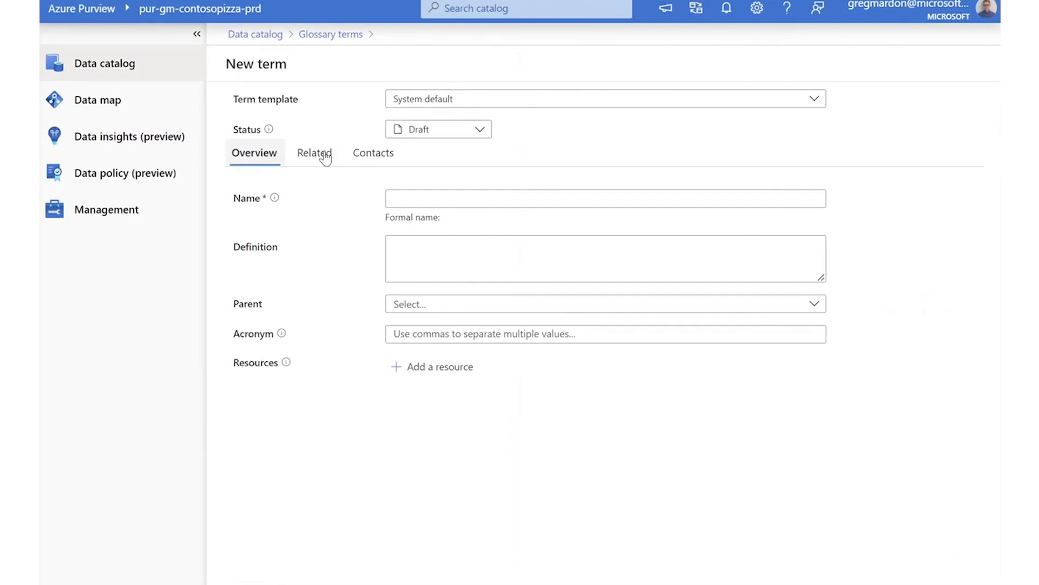
left_click(429, 133)
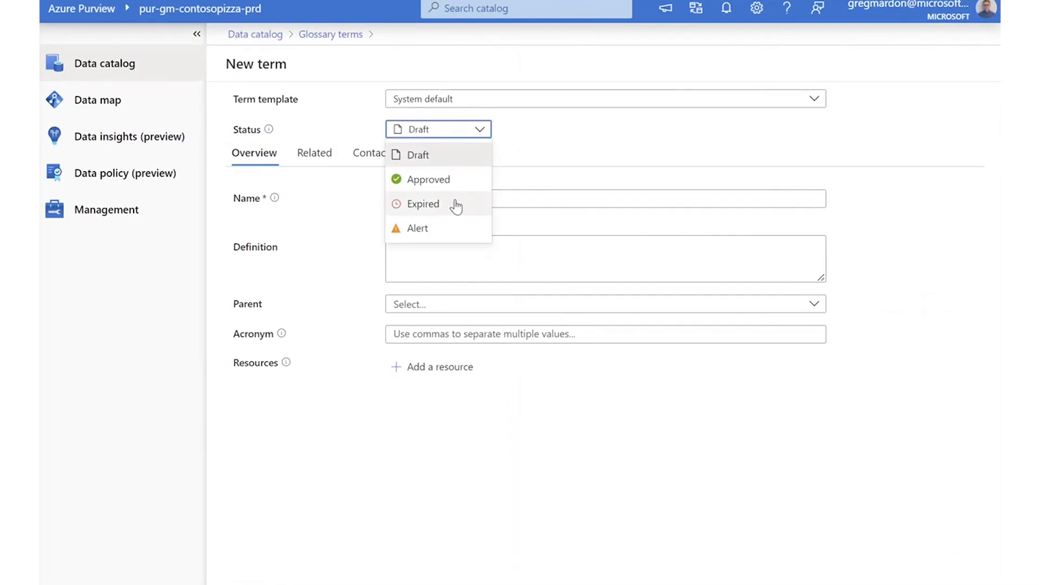
left_click(448, 132)
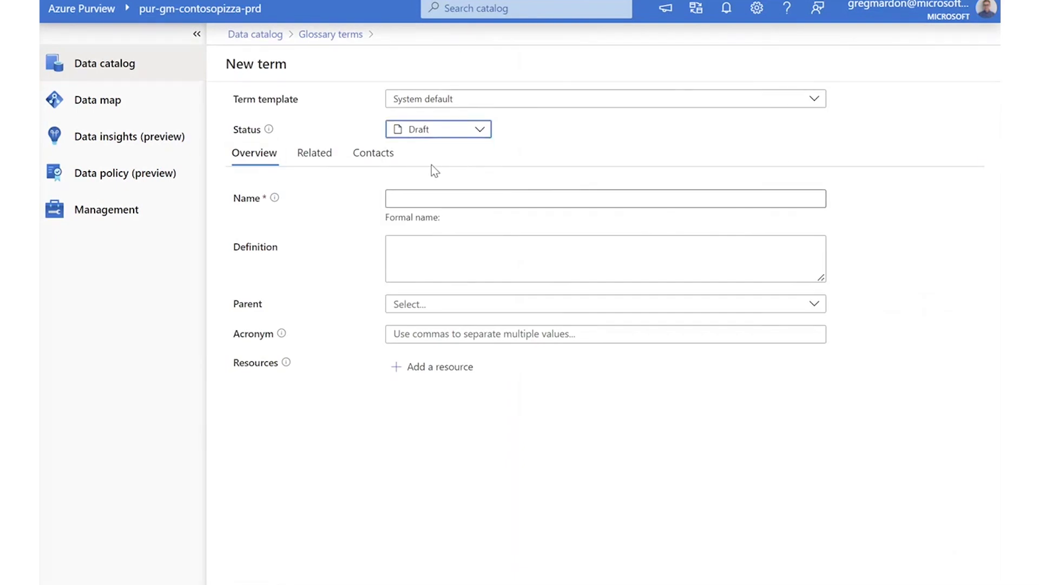
left_click(427, 130)
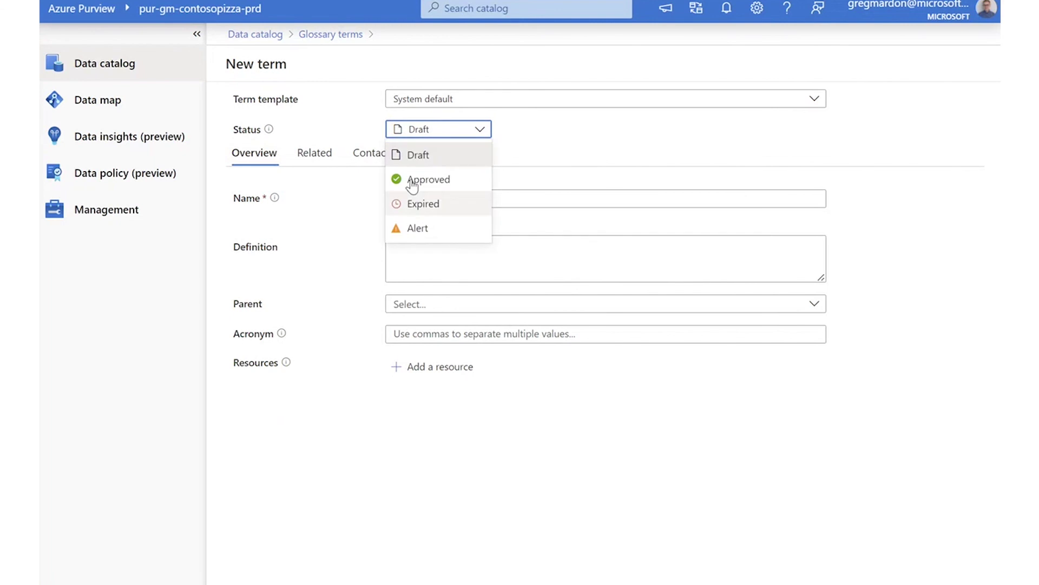
left_click(597, 139)
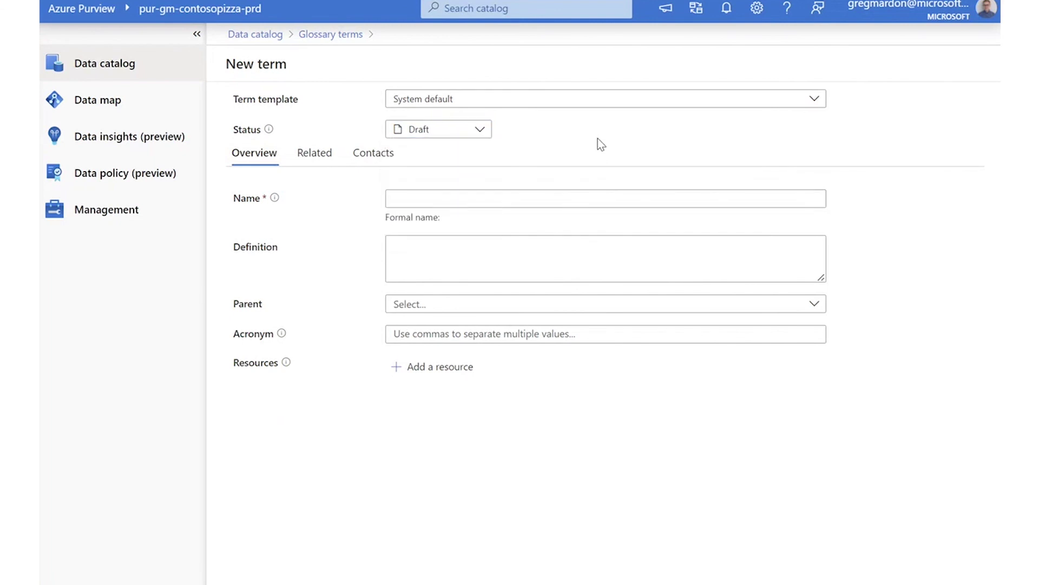
Look over the Acronym and Contacts fields, then discard the unsaved new term.
left_click(404, 333)
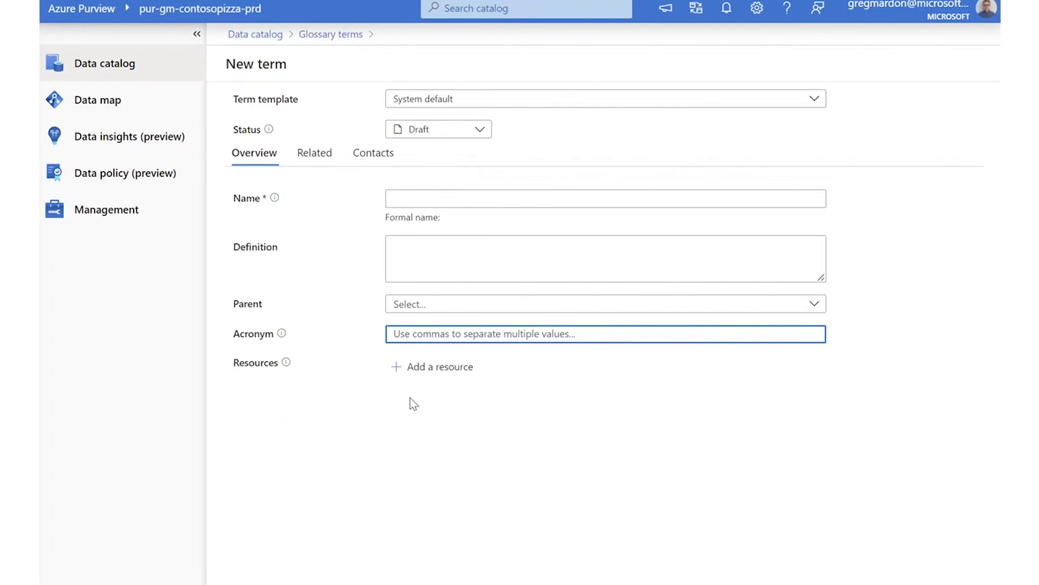
left_click(374, 152)
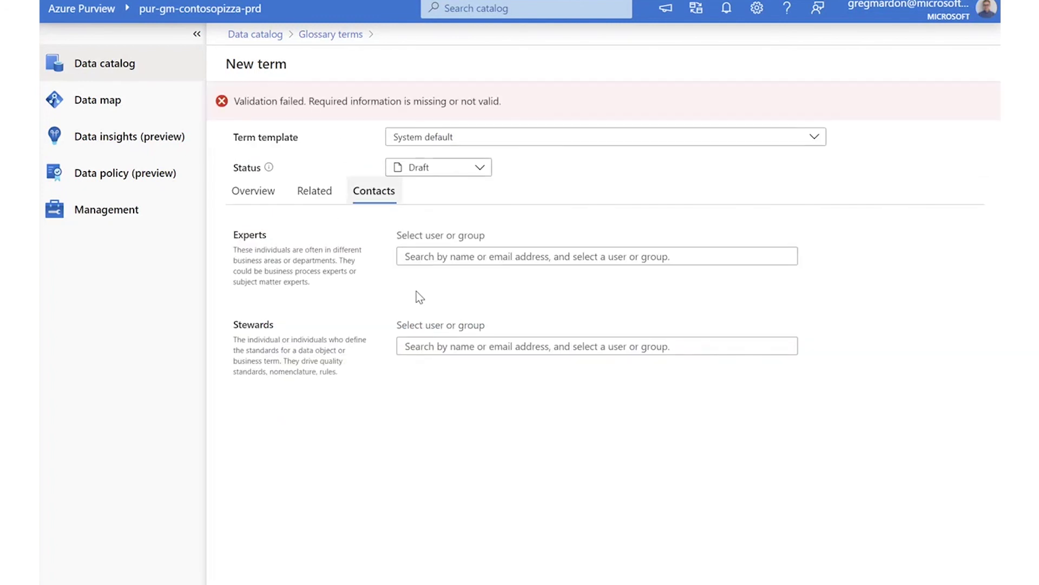
left_click(328, 34)
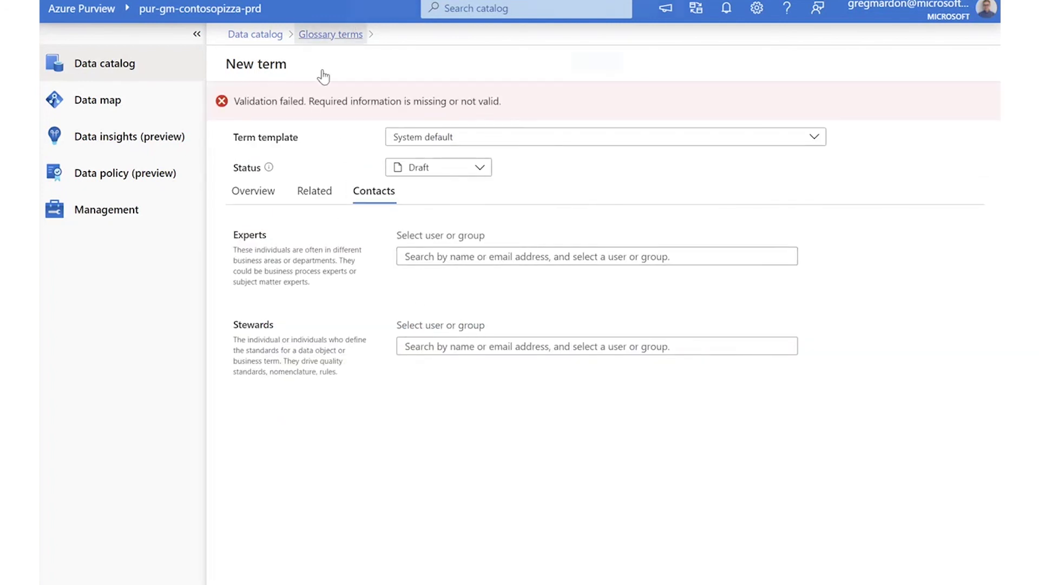
left_click(594, 76)
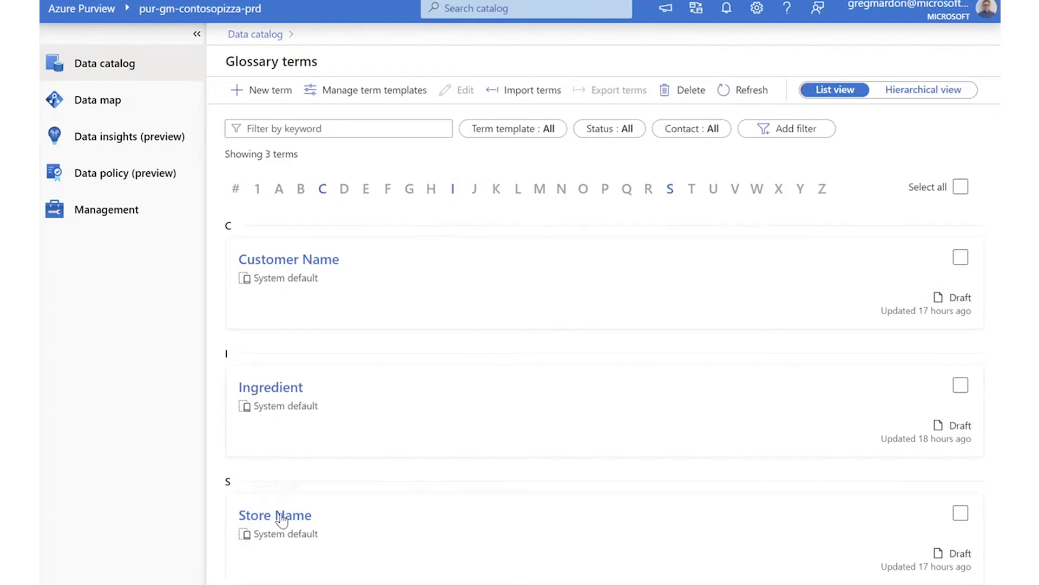
Edit the Customer Name term and add the searched-for person as an expert contact.
left_click(322, 266)
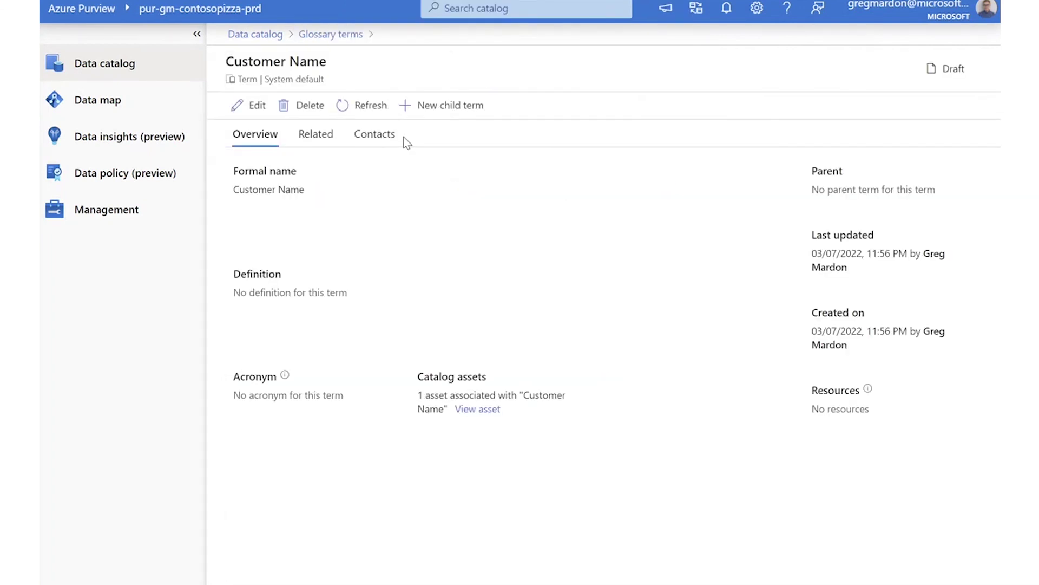
left_click(384, 136)
left_click(257, 136)
left_click(314, 137)
left_click(374, 136)
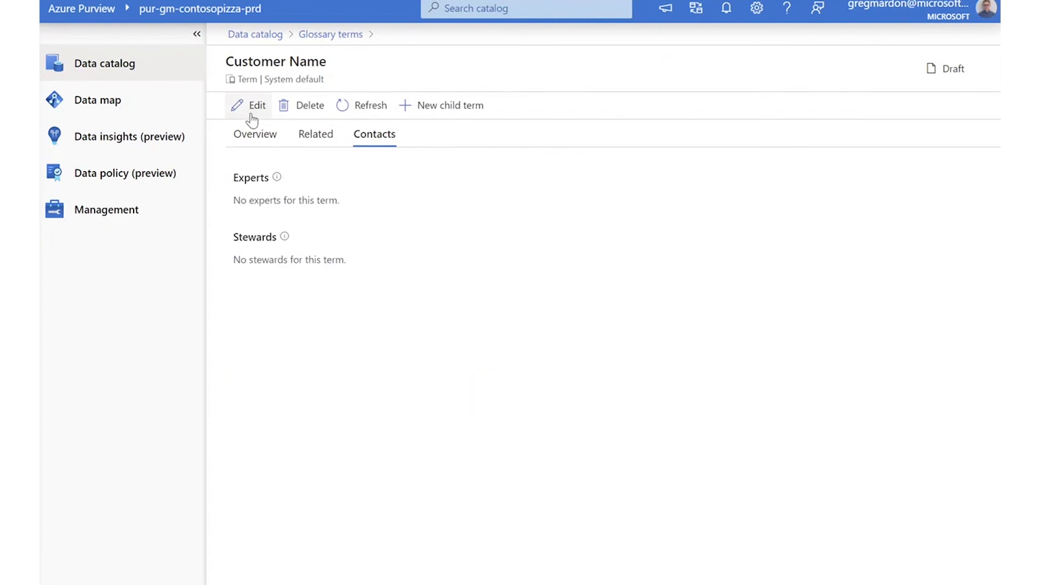
left_click(251, 111)
left_click(462, 221)
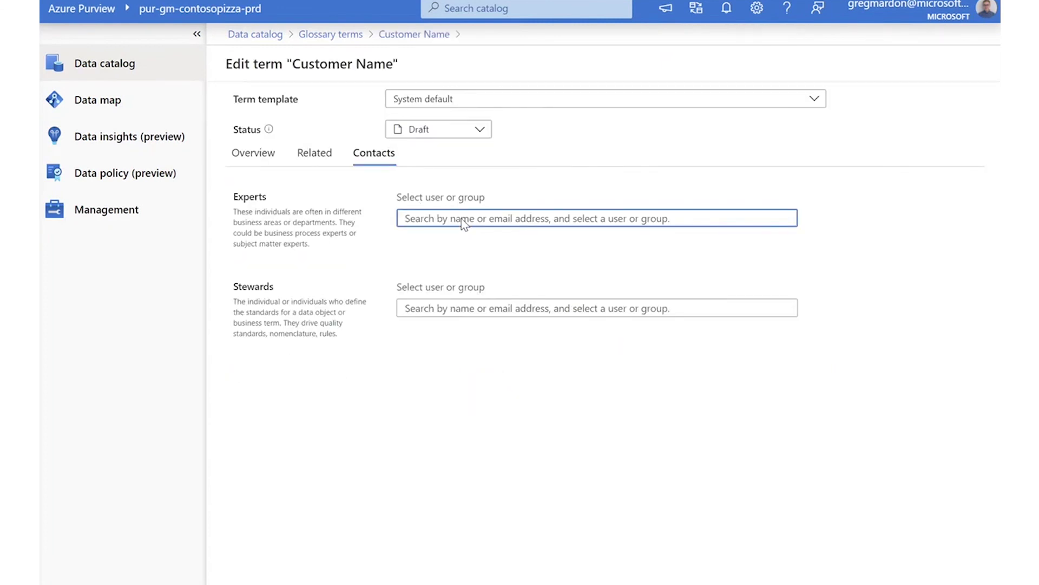
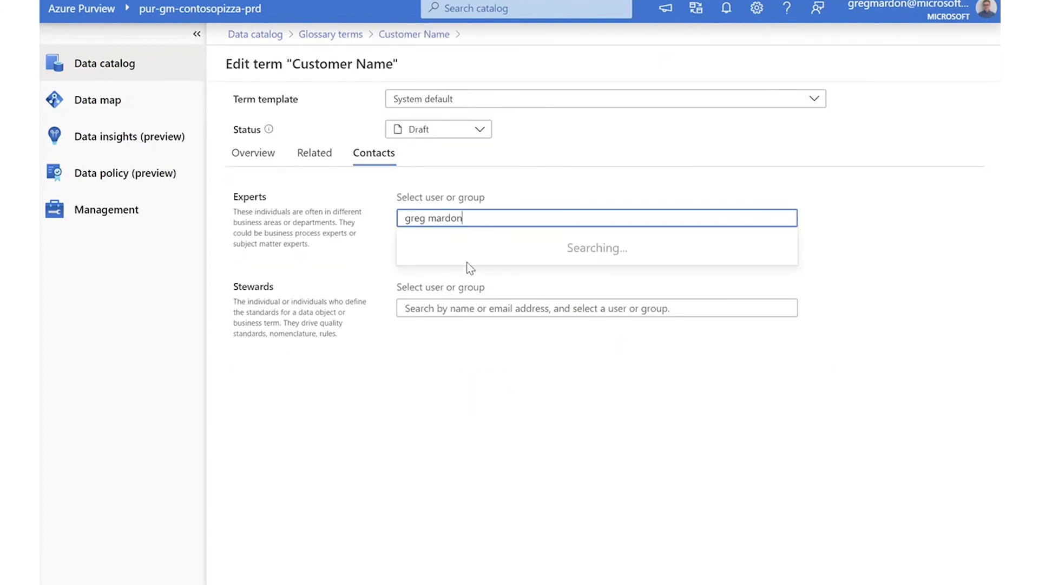
left_click(474, 249)
left_click(666, 284)
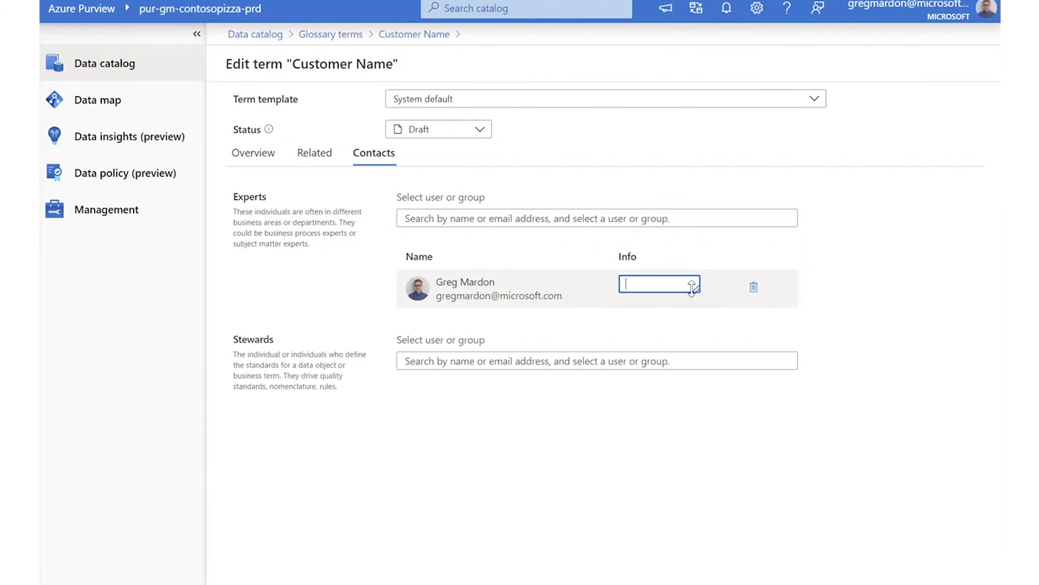
Set the Customer Name term's acronym to CN and save.
left_click(256, 155)
left_click(417, 330)
type("CN")
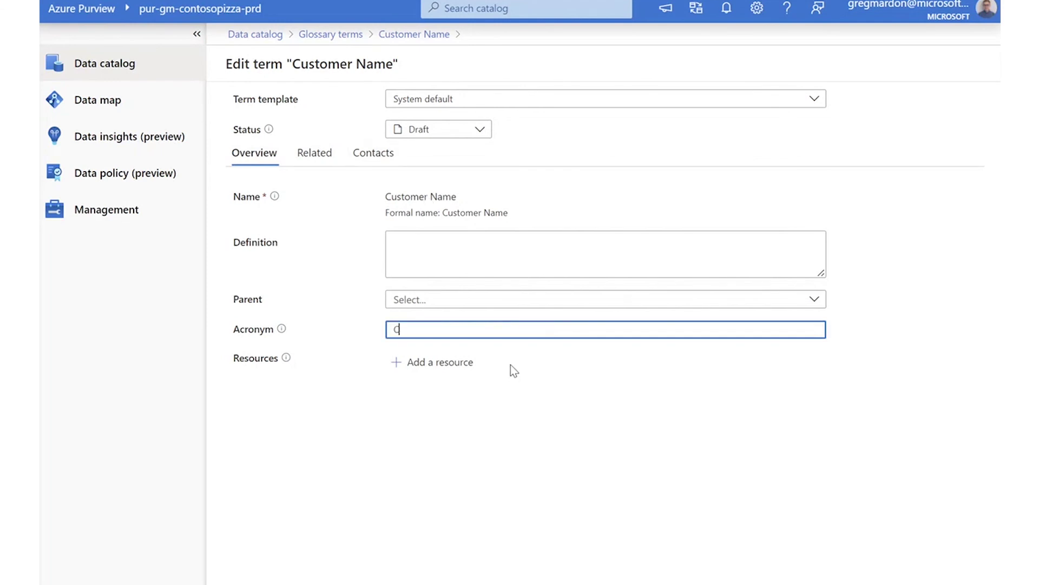
left_click(456, 251)
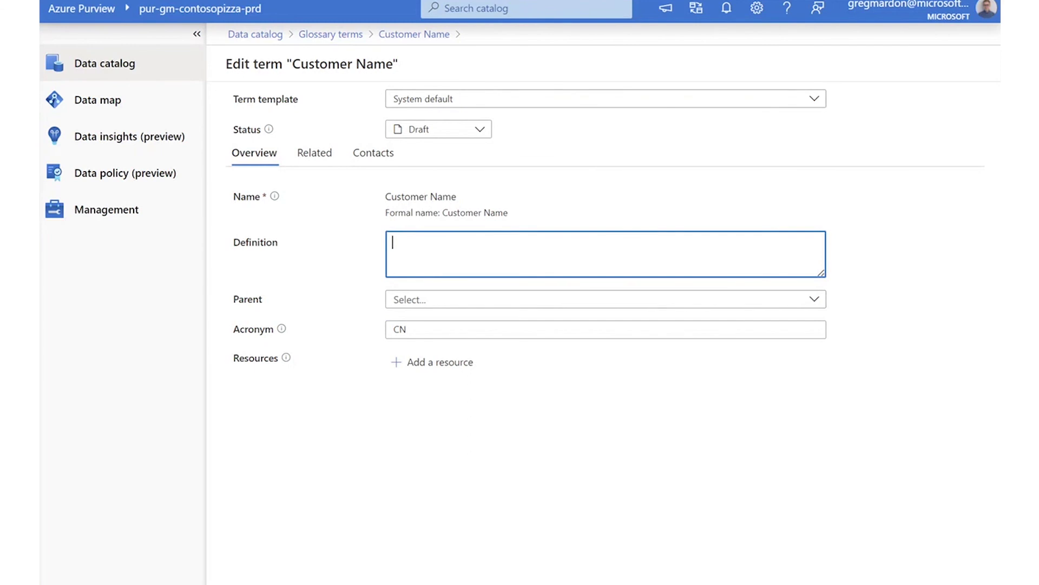
left_click(255, 584)
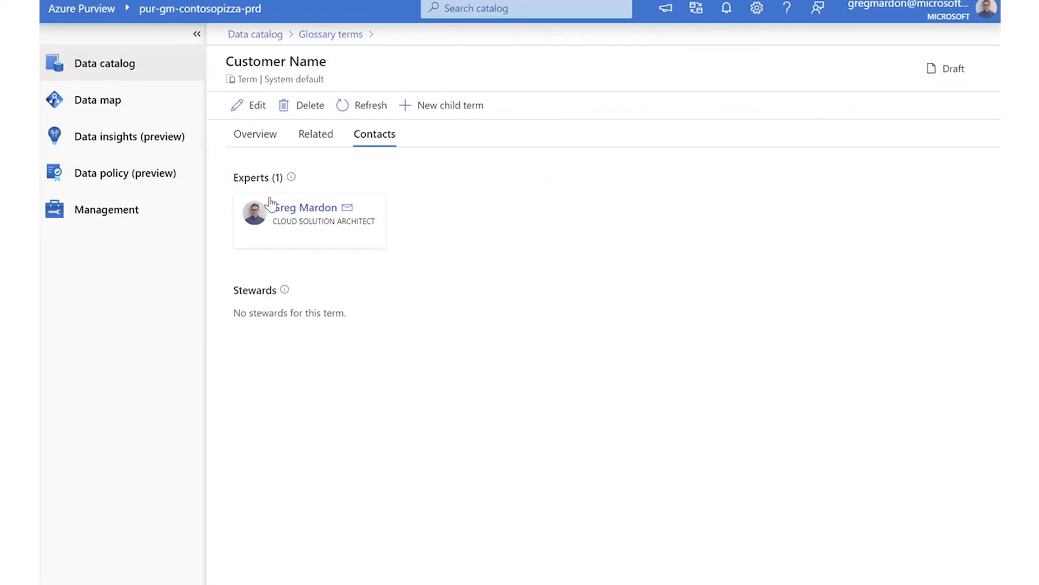
Open the Customers table's schema and follow the Name column's Customer Name term link.
left_click(119, 68)
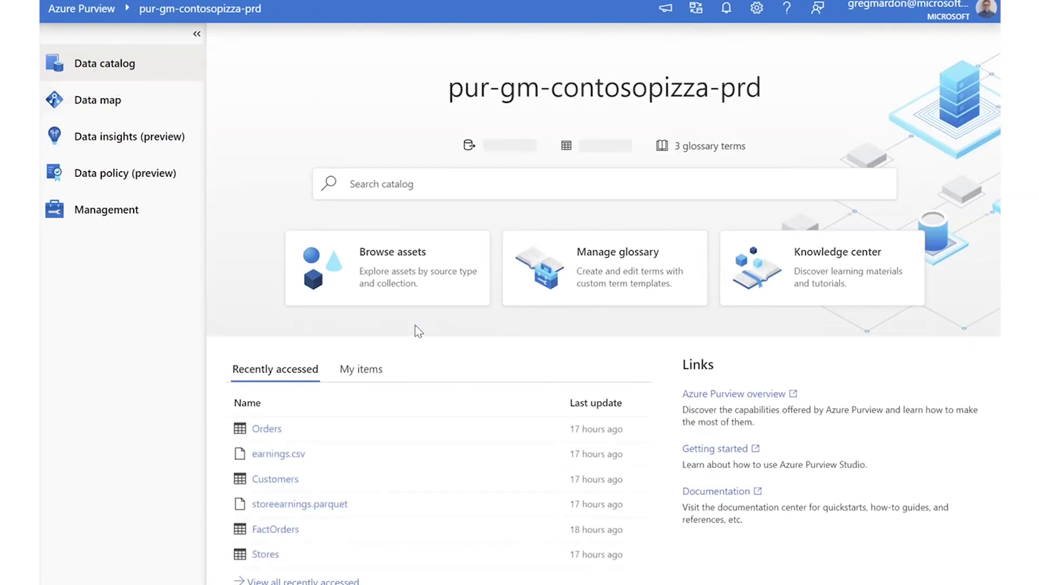
left_click(301, 476)
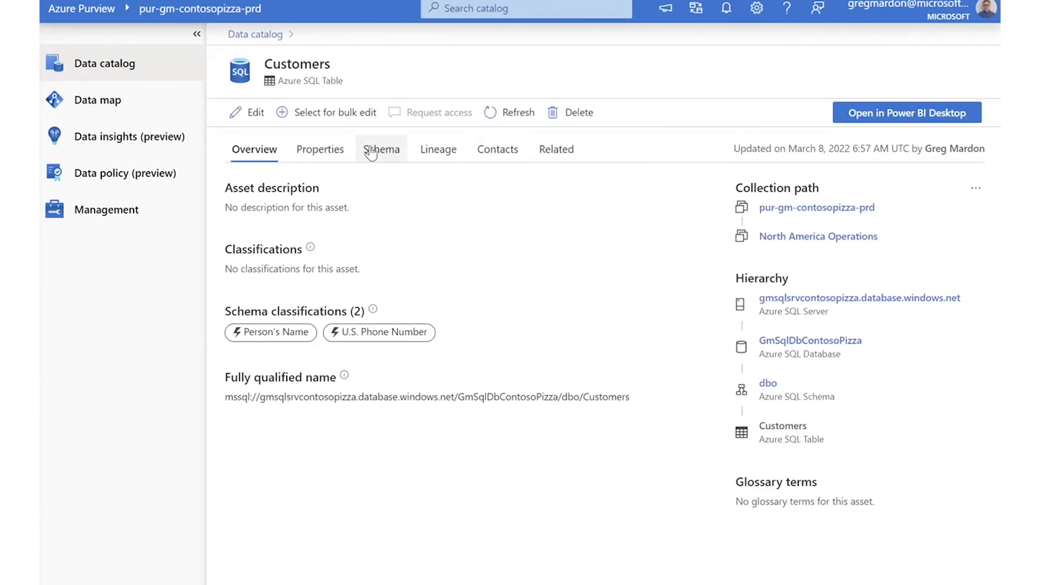
left_click(371, 152)
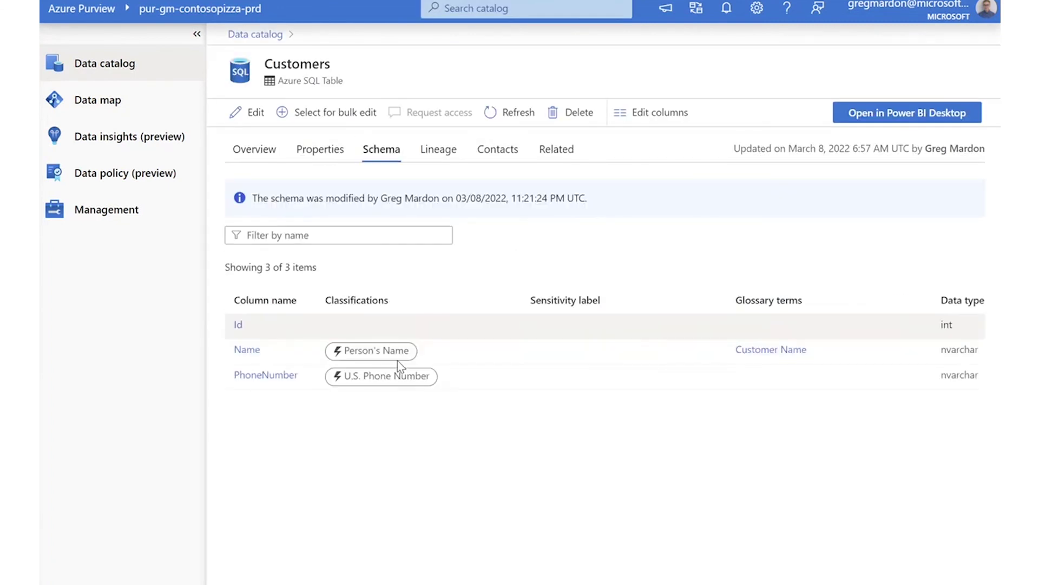
left_click(769, 351)
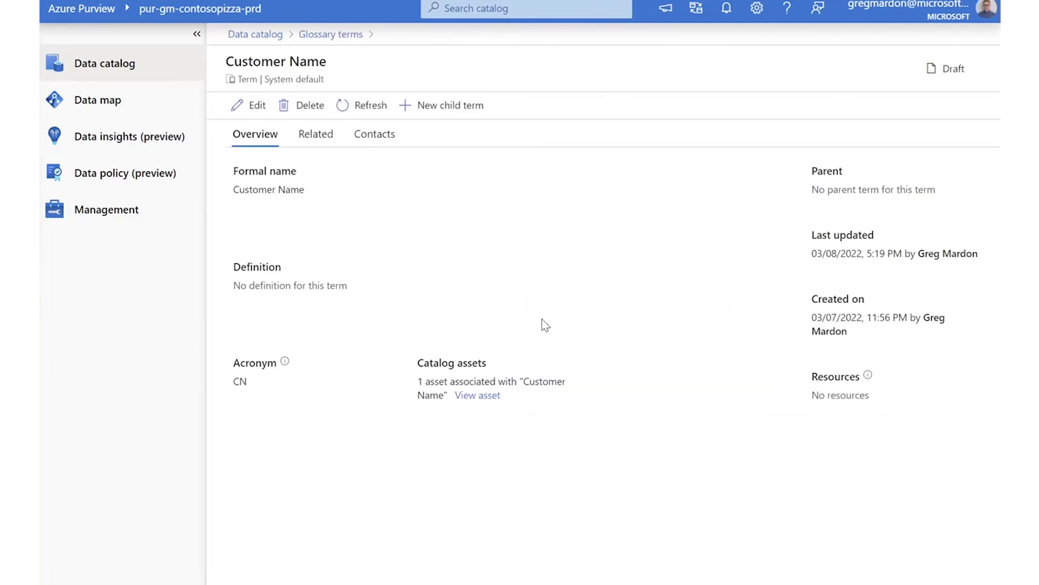
Check Customer Name's synonyms, related and child terms, then go to Browse assets.
left_click(316, 134)
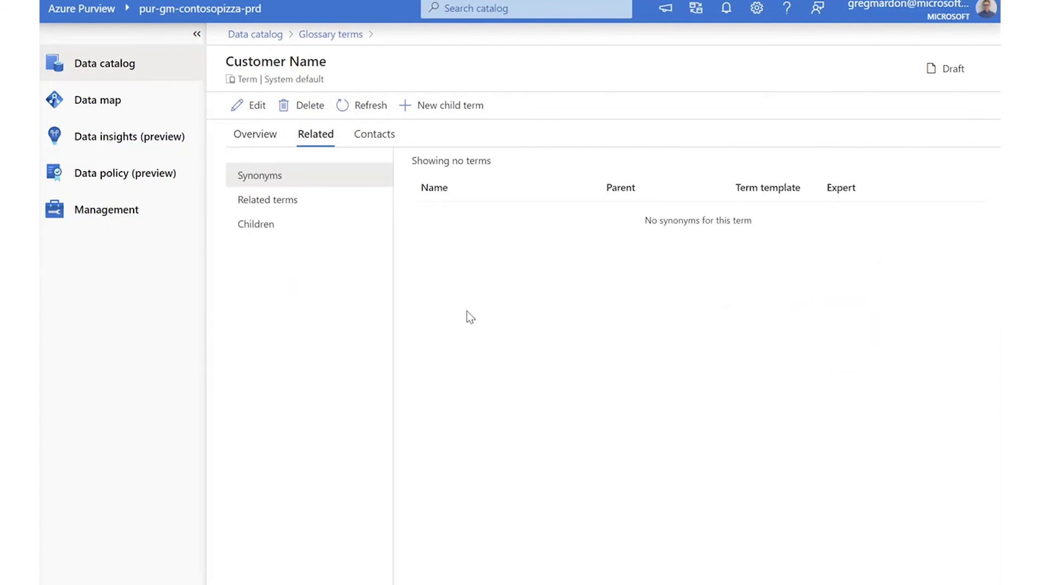
left_click(287, 206)
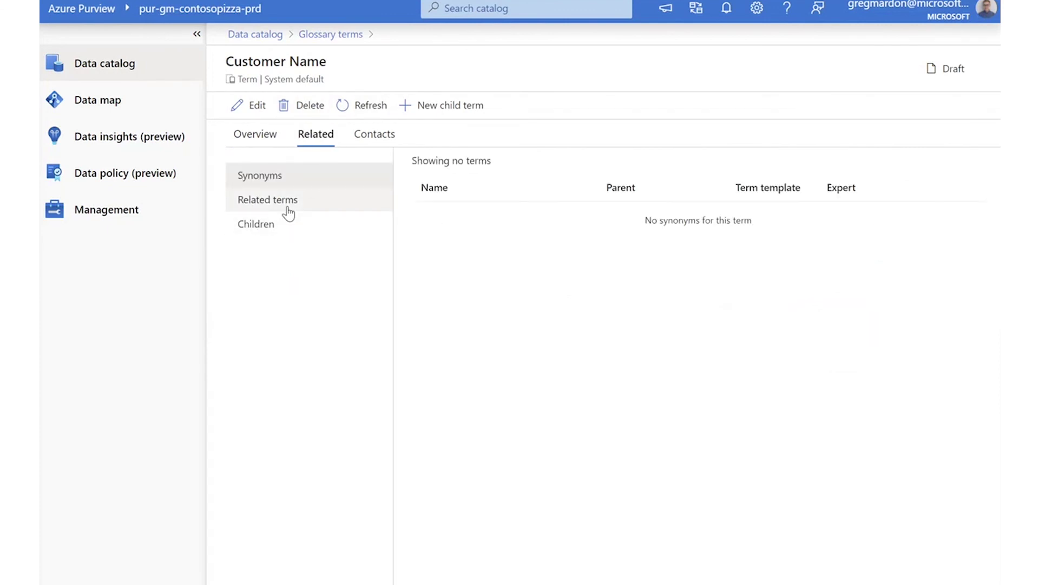
left_click(294, 230)
left_click(297, 174)
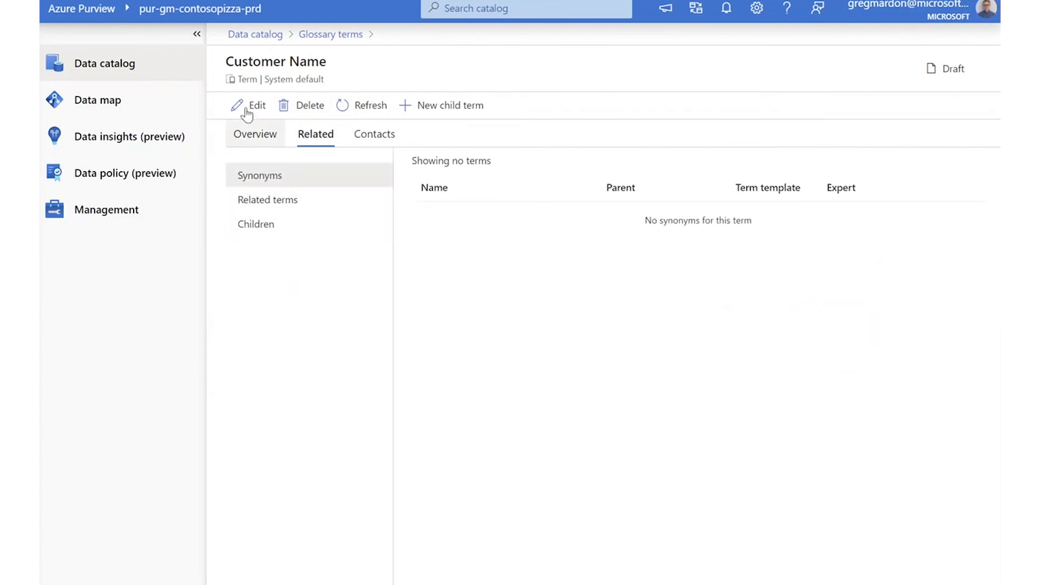
left_click(327, 34)
left_click(268, 34)
left_click(427, 273)
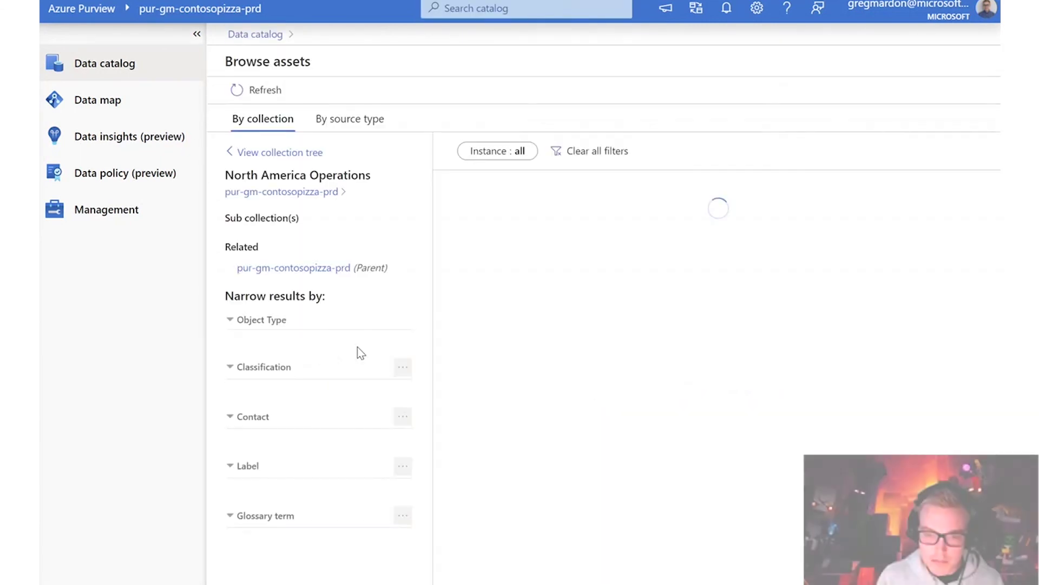
Open the Customers table asset for editing on its Schema tab.
left_click(300, 383)
left_click(116, 77)
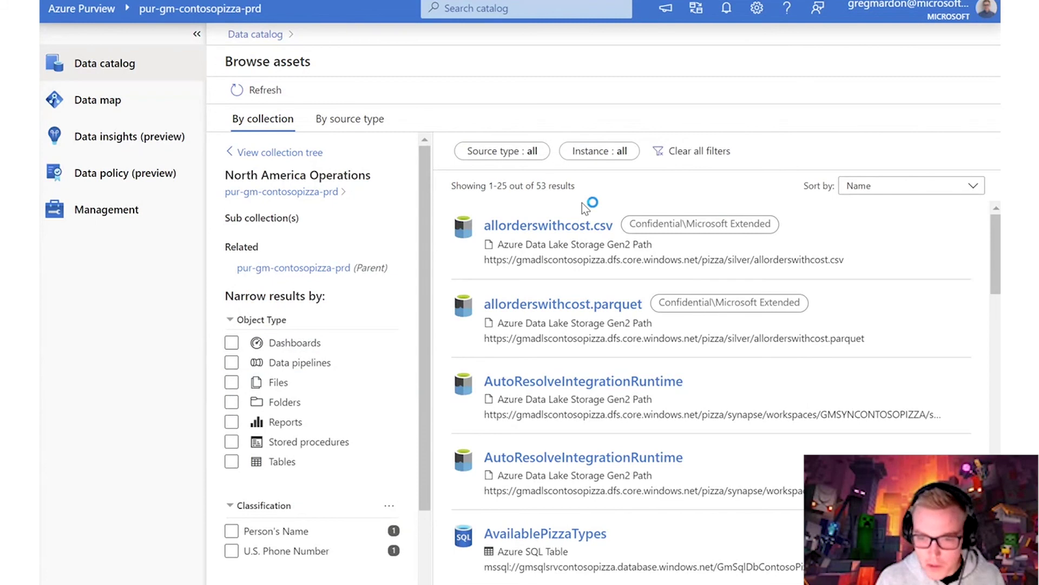
left_click(275, 429)
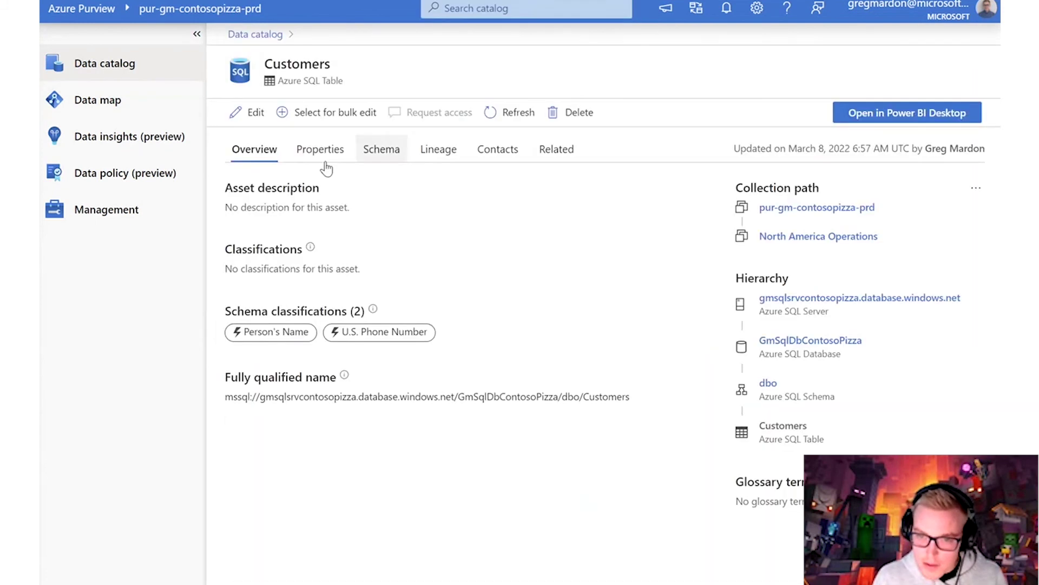
left_click(252, 112)
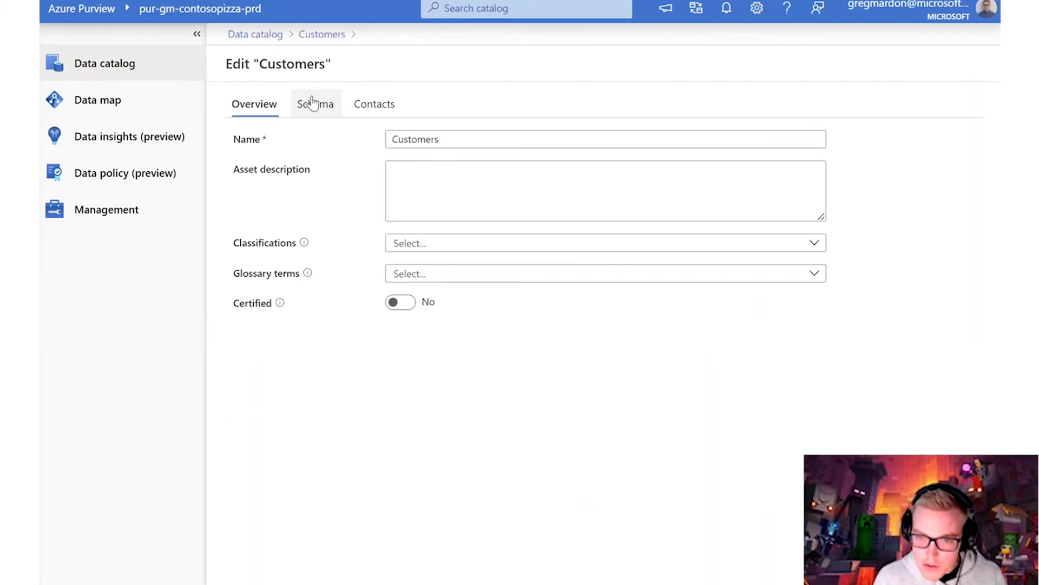
left_click(337, 107)
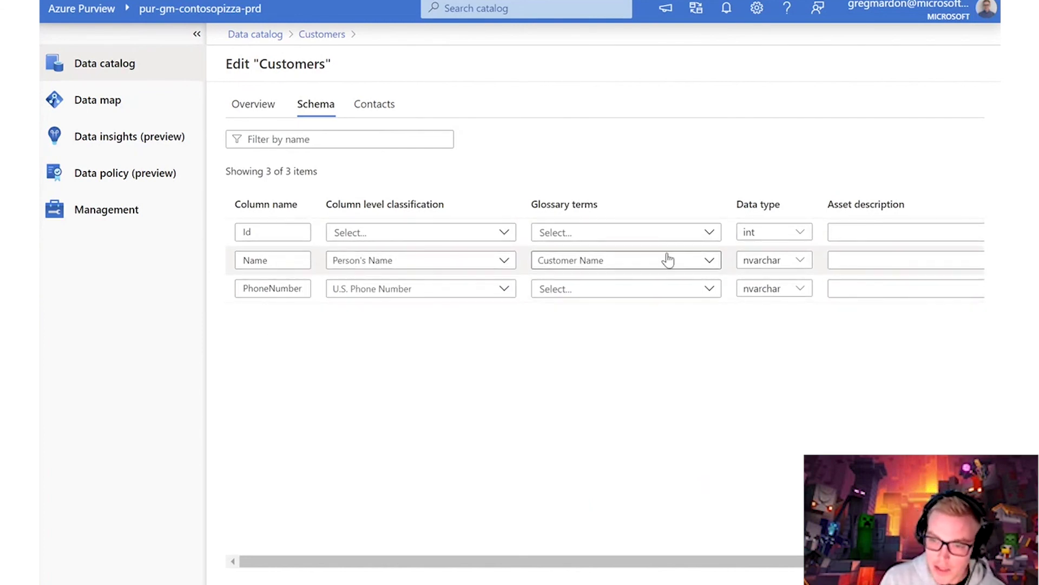
Review the Name column's classification choices and description field in the schema editor.
left_click(407, 258)
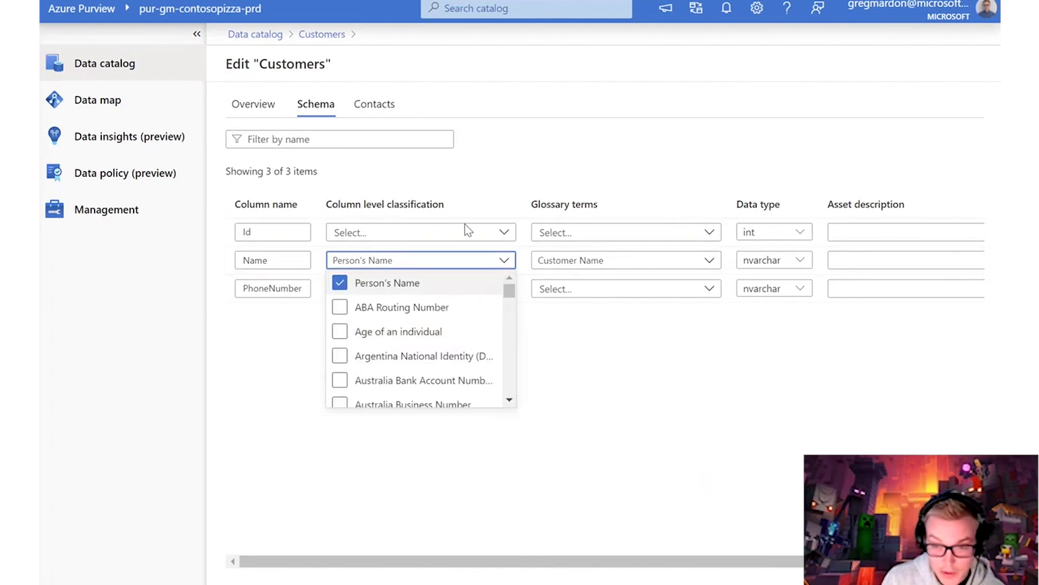
left_click_drag(509, 291, 509, 404)
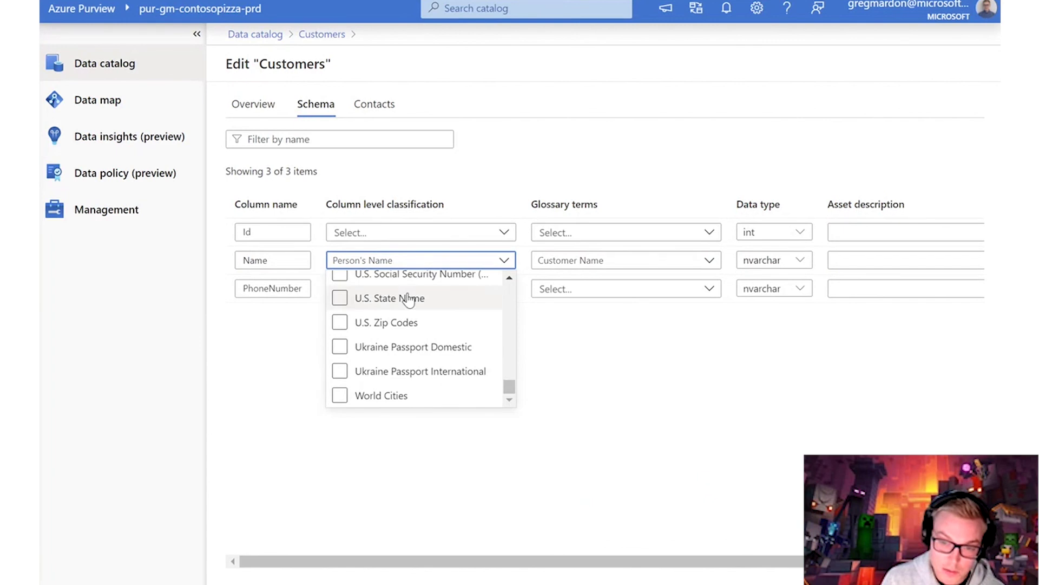
scroll(399, 310, "up", 5)
scroll(408, 325, "up", 3)
scroll(409, 325, "down", 4)
scroll(415, 330, "up", 2)
scroll(415, 330, "up", 3)
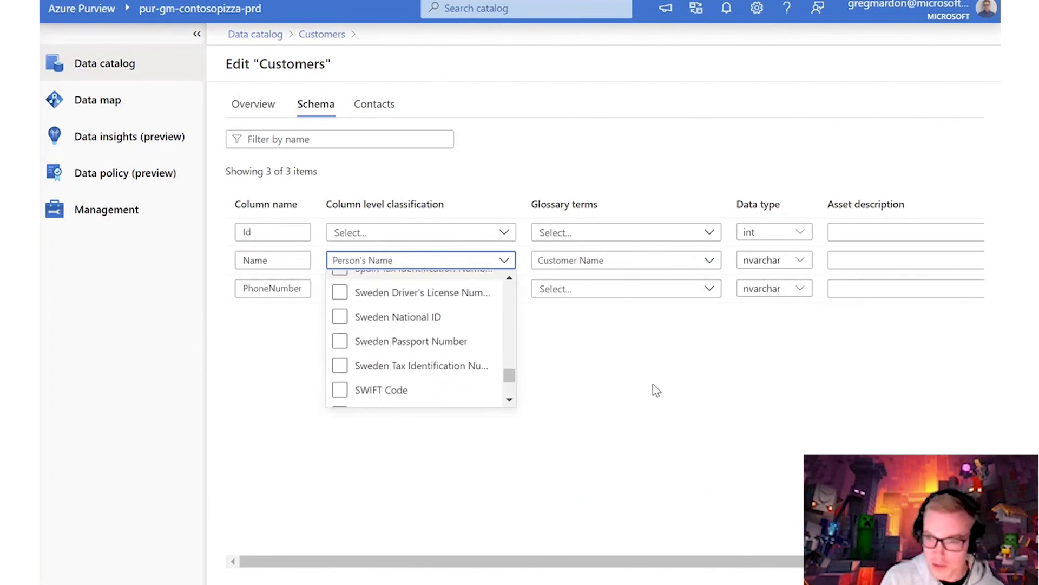
left_click(644, 355)
left_click(845, 259)
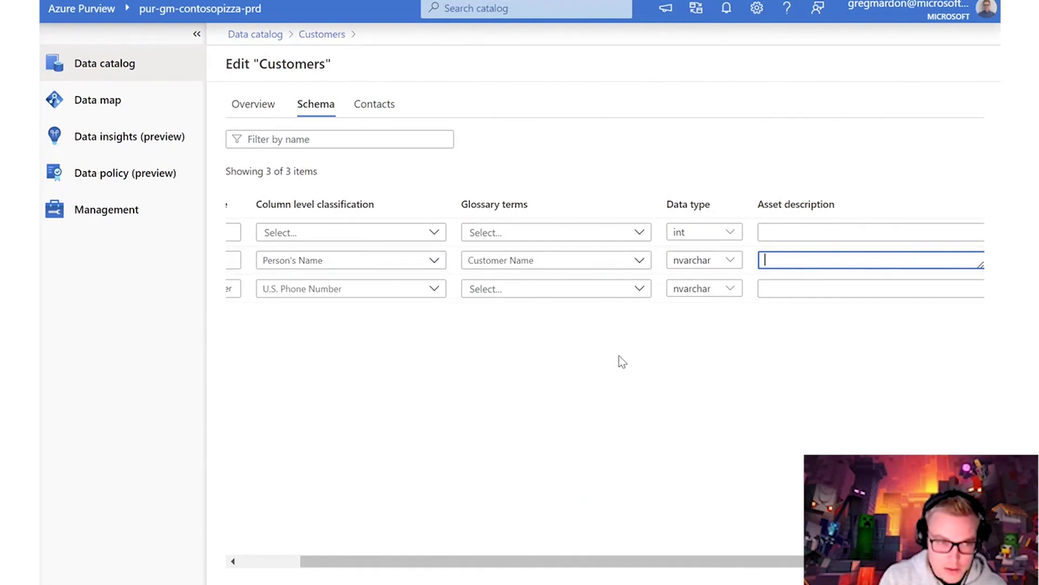
left_click(271, 564)
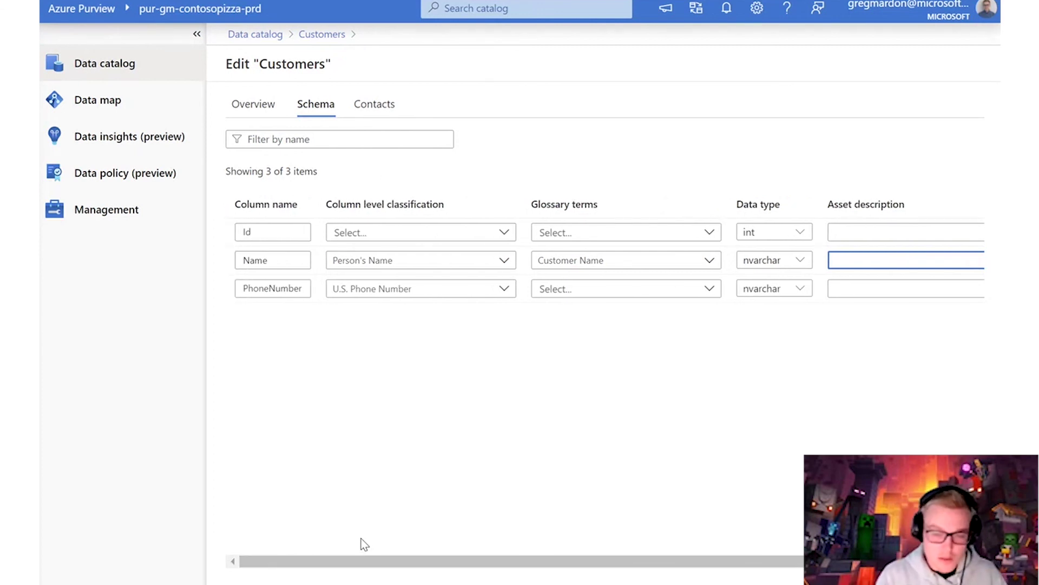